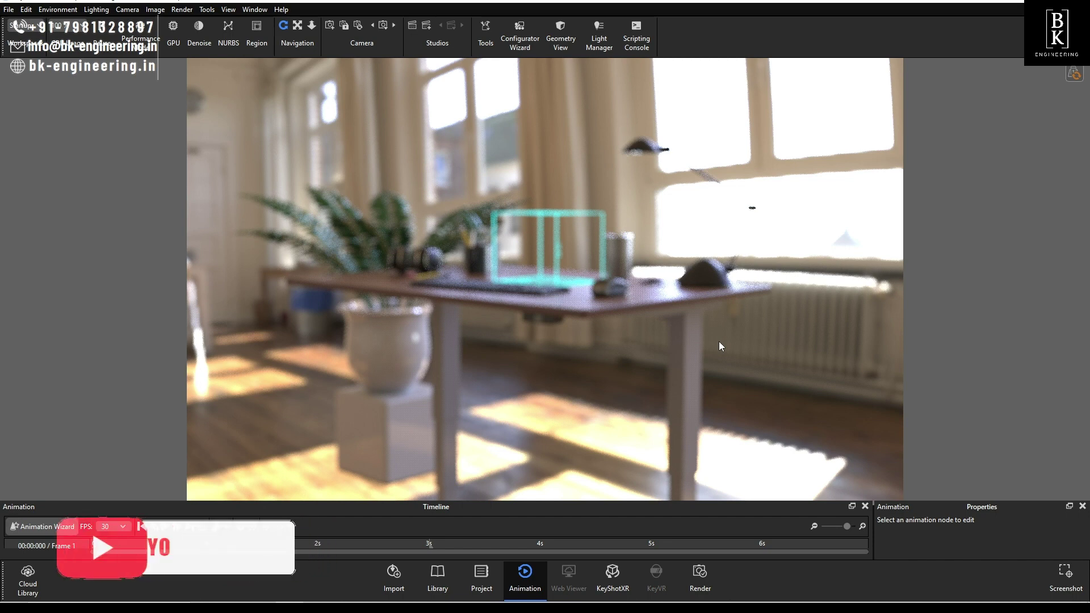
left_click(6, 10)
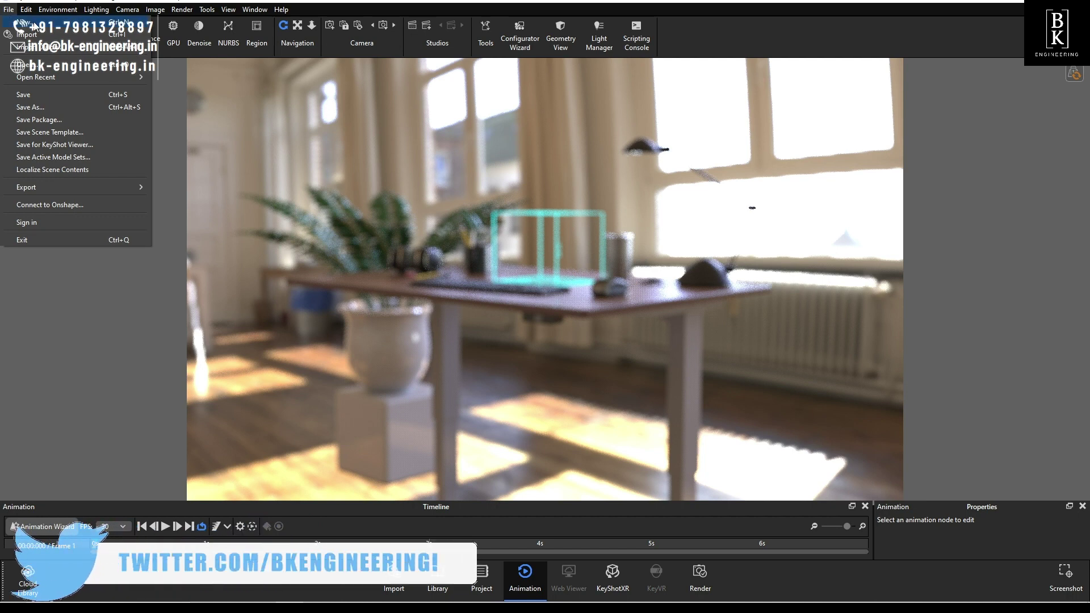
left_click(26, 22)
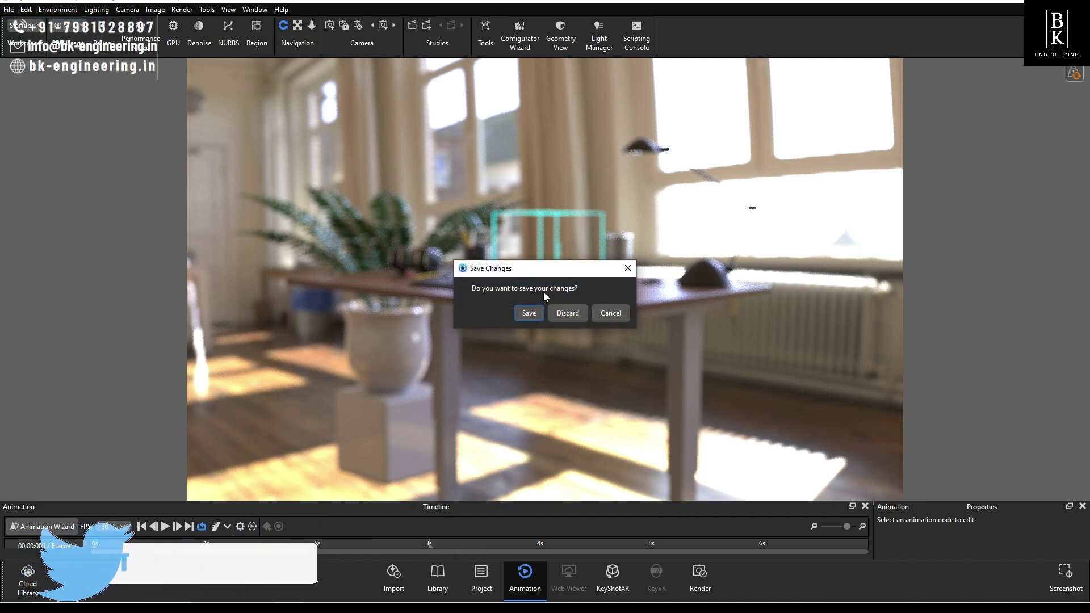
left_click(628, 268)
left_click(8, 10)
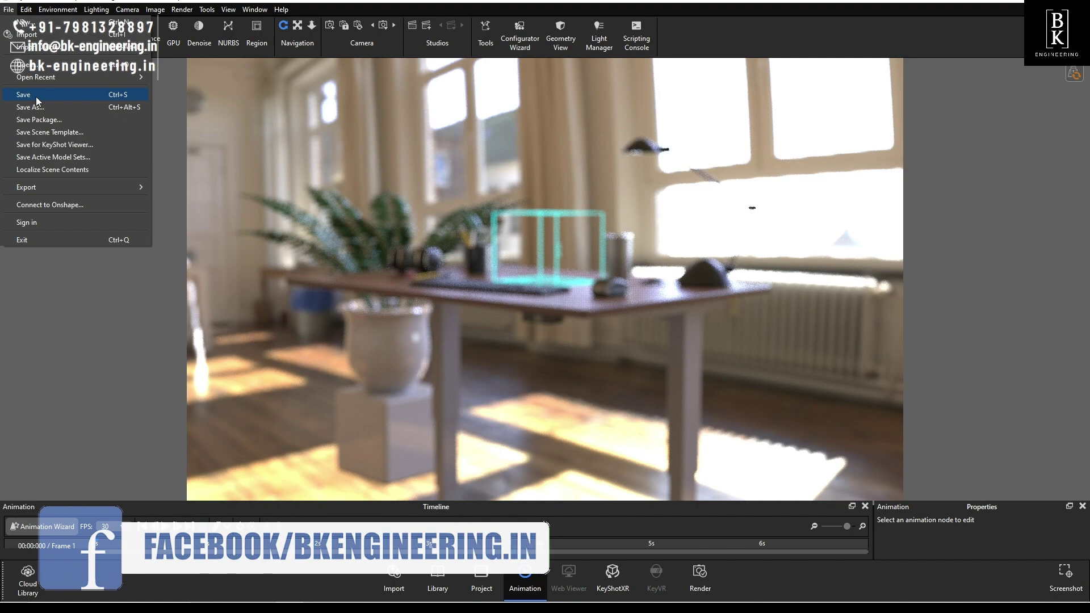
left_click(53, 106)
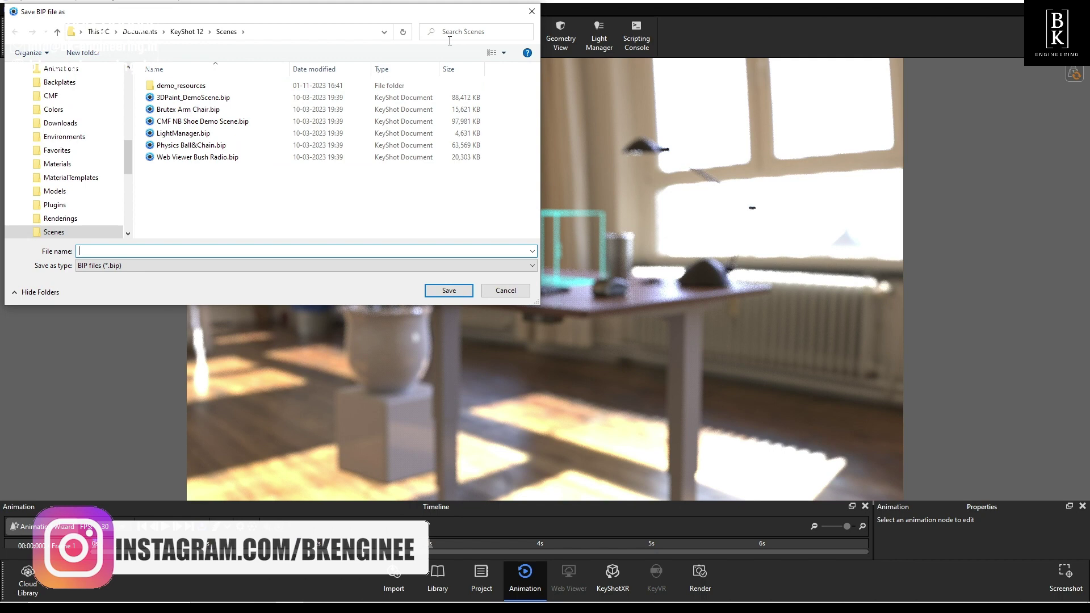
left_click(532, 11)
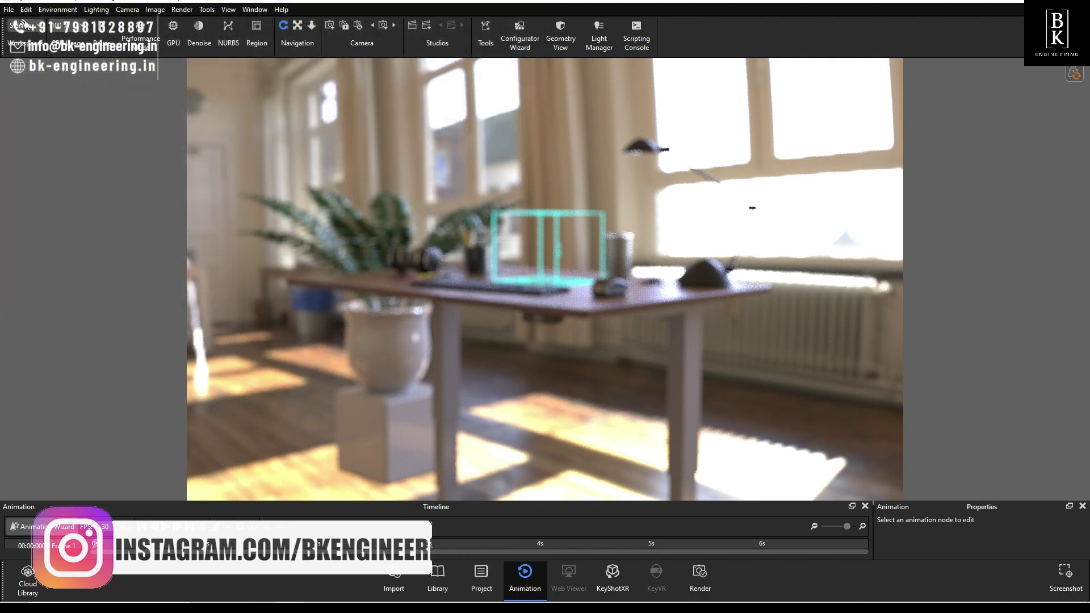
left_click(9, 9)
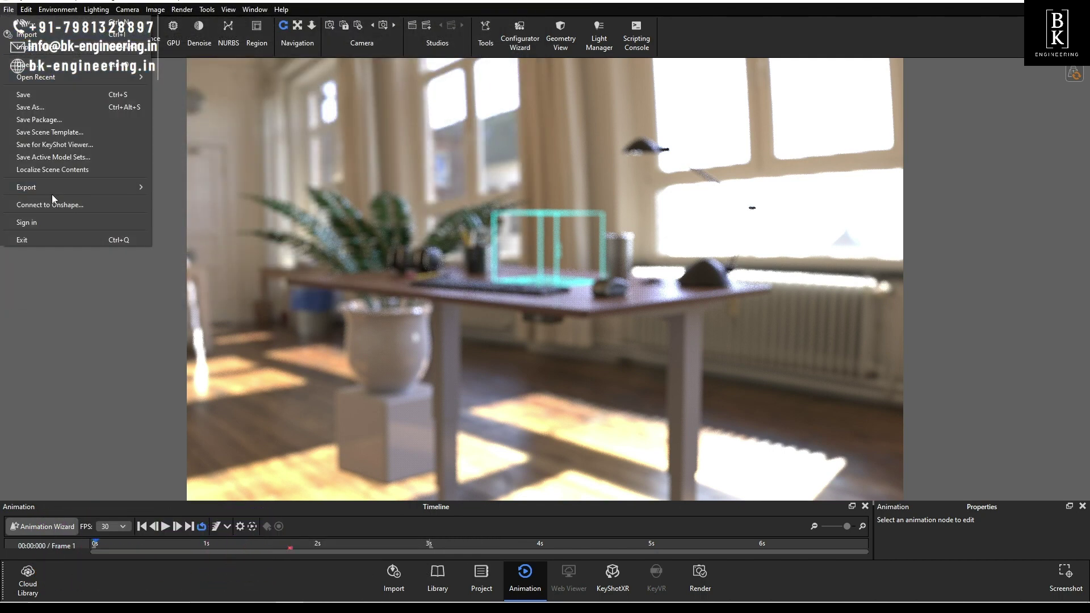
mouse_move(58, 192)
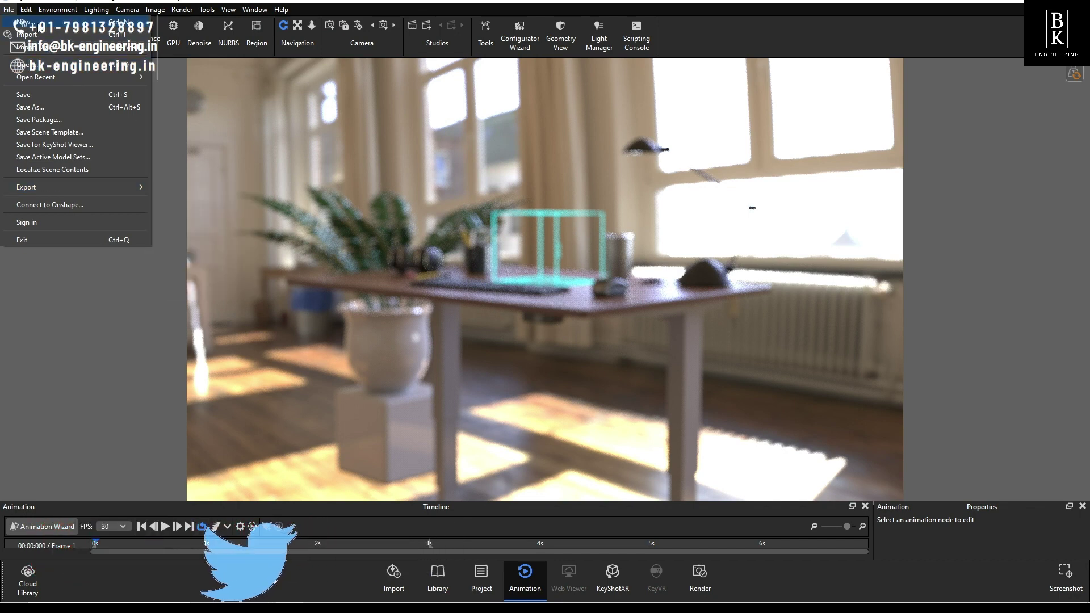
Apply the Interior lighting preset, then switch the lighting to the Jewelry preset
left_click(50, 10)
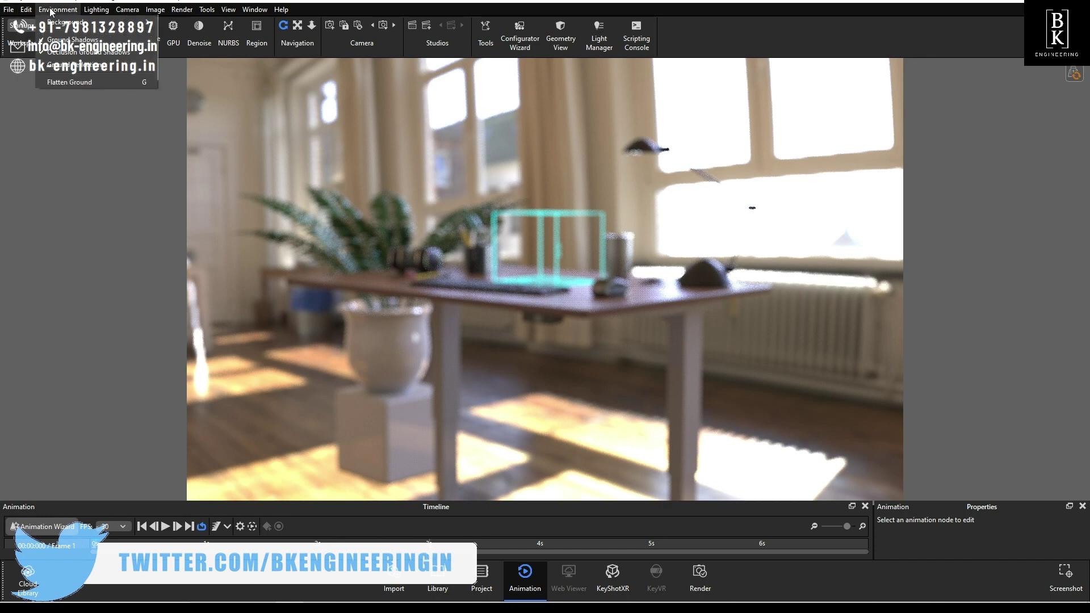
mouse_move(91, 24)
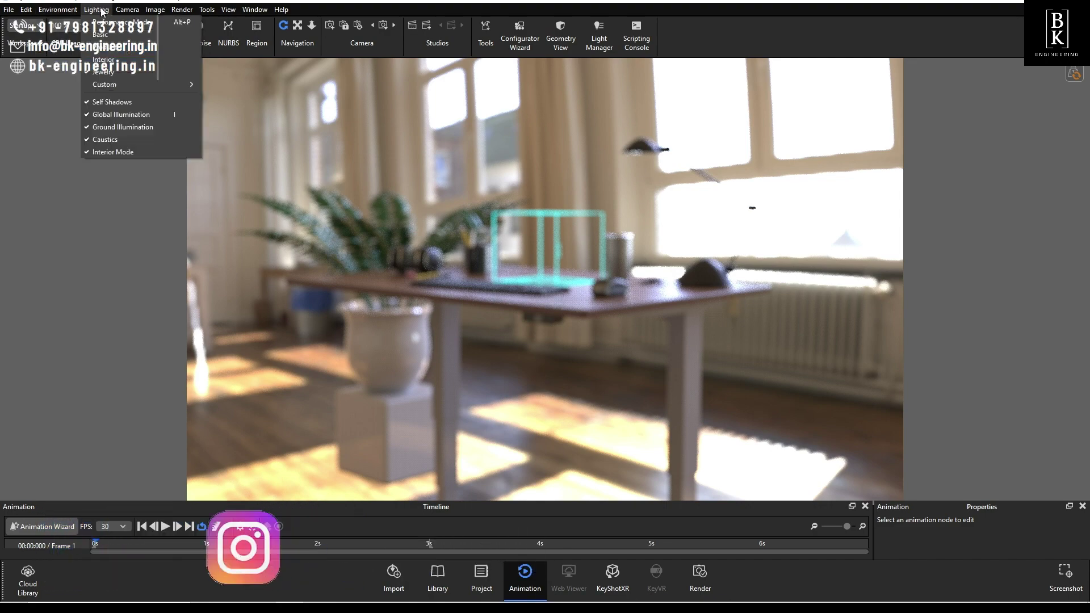
left_click(110, 63)
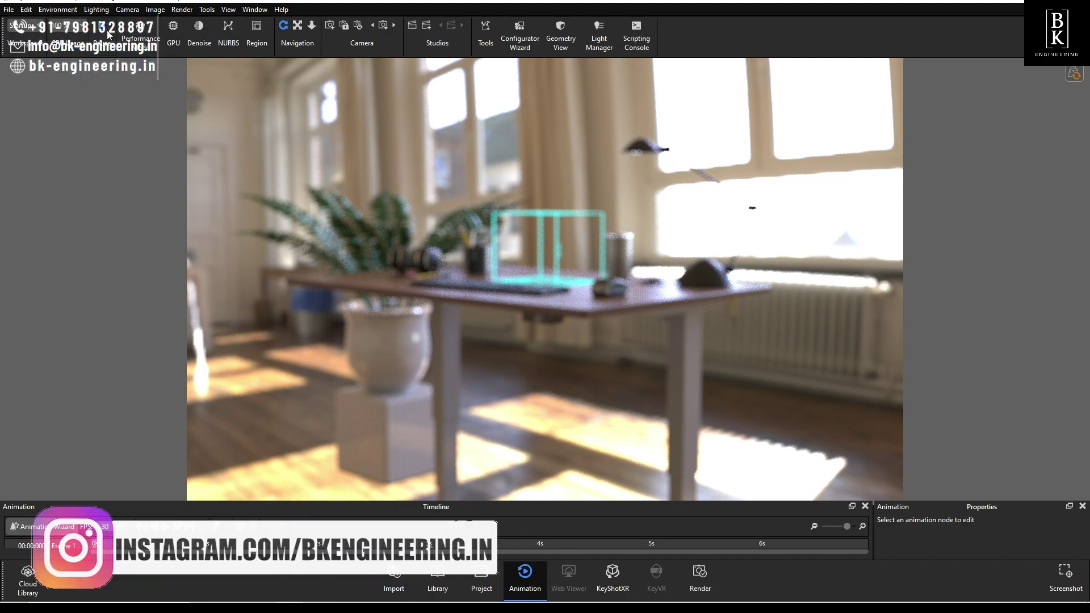
left_click(97, 9)
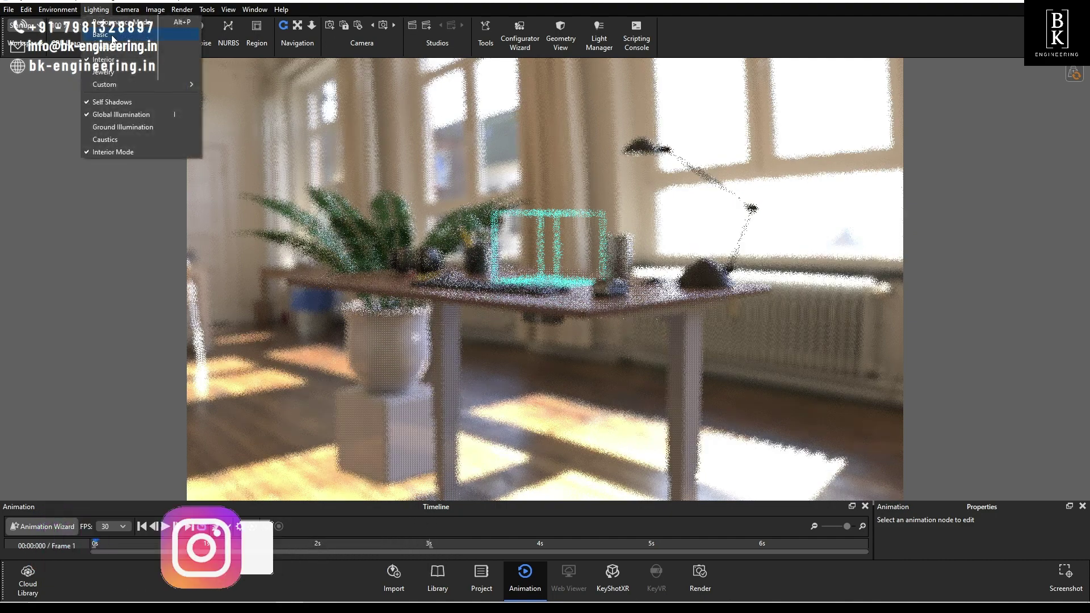
left_click(119, 70)
Compare the Product lighting preset, then settle back on Jewelry
left_click(97, 9)
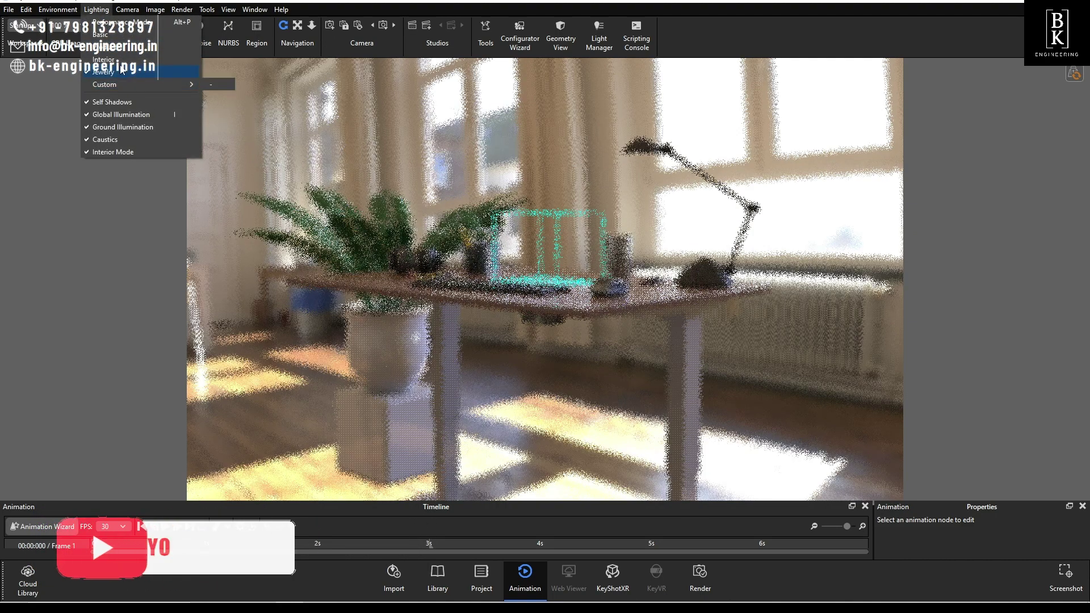
left_click(94, 8)
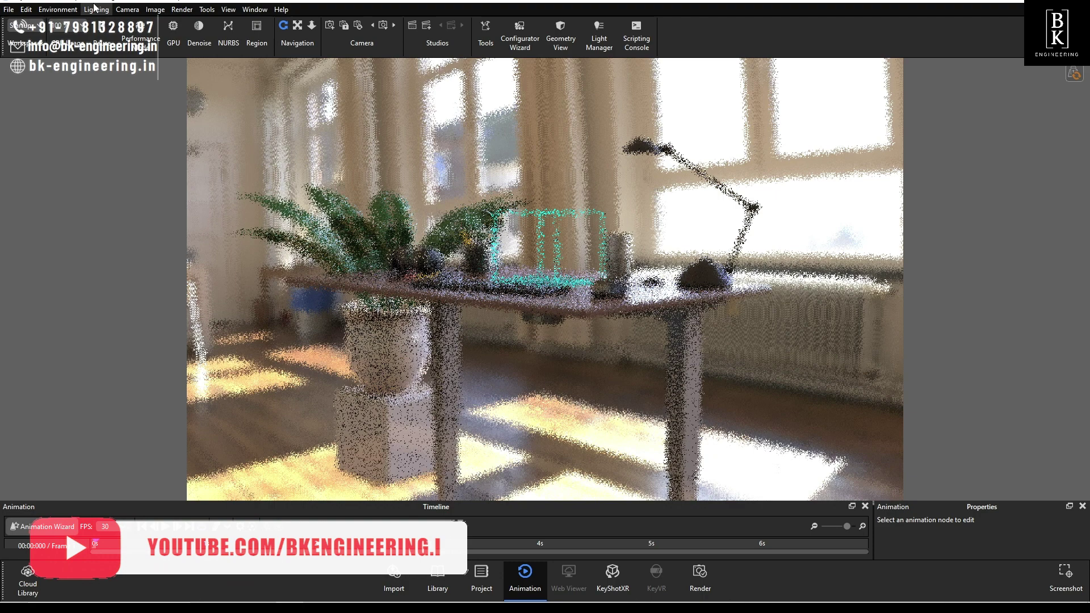
left_click(94, 8)
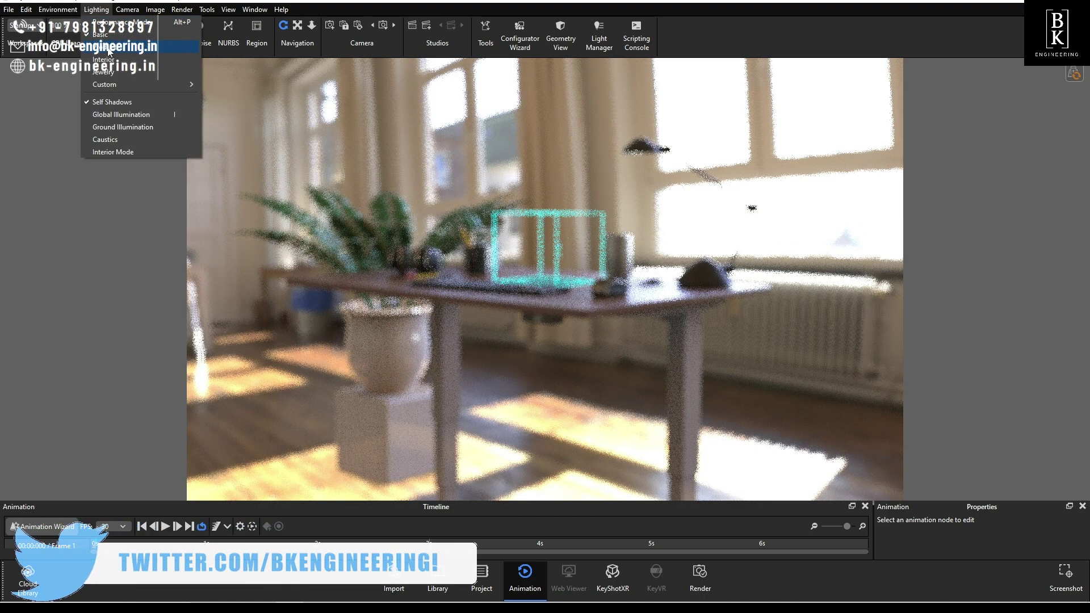
left_click(110, 49)
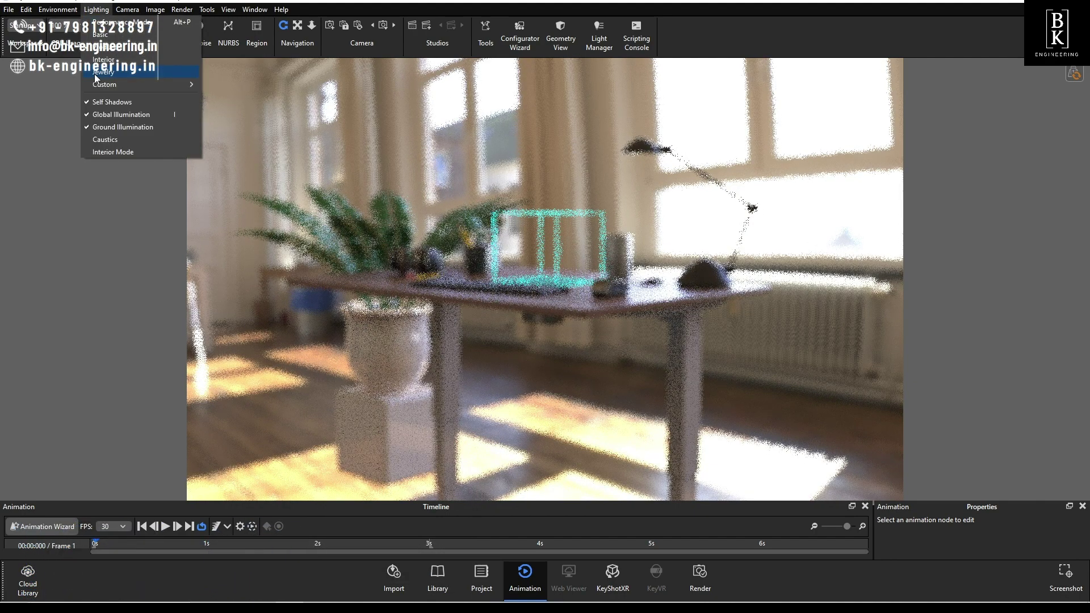
left_click(95, 73)
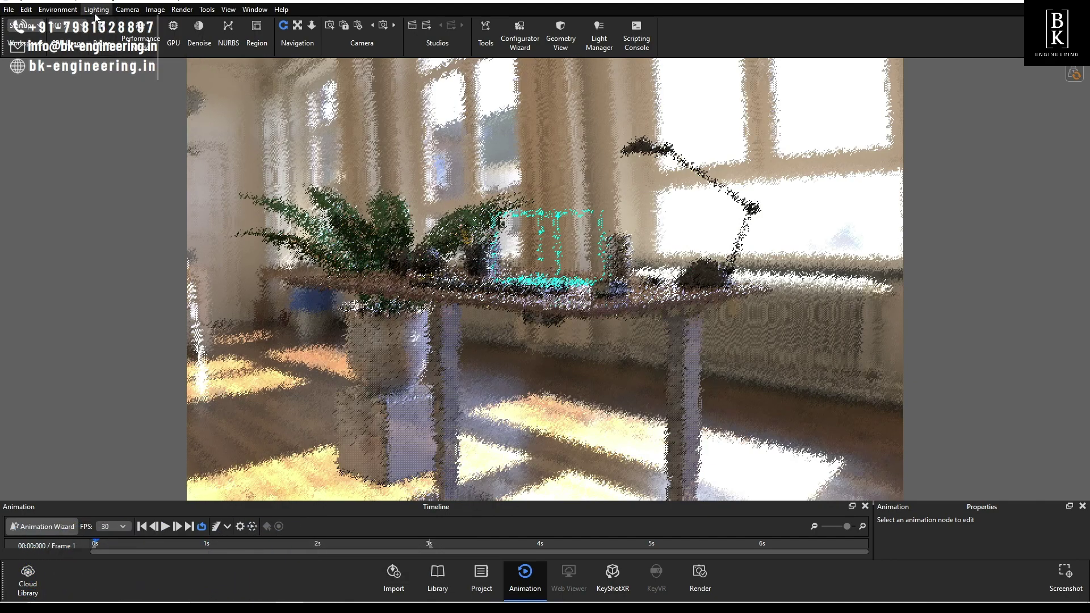
left_click(96, 9)
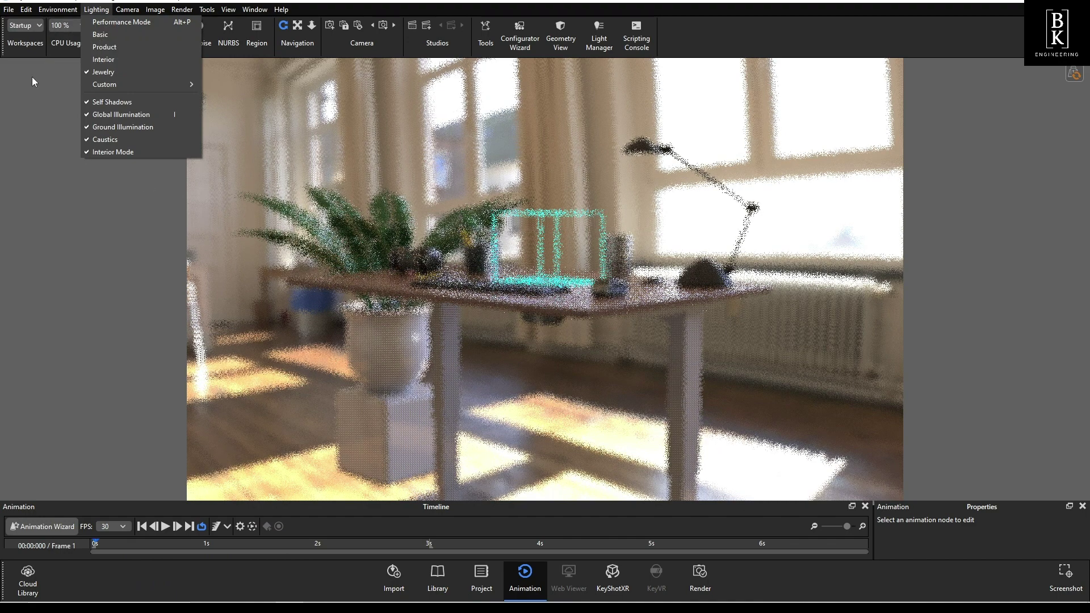
left_click(96, 59)
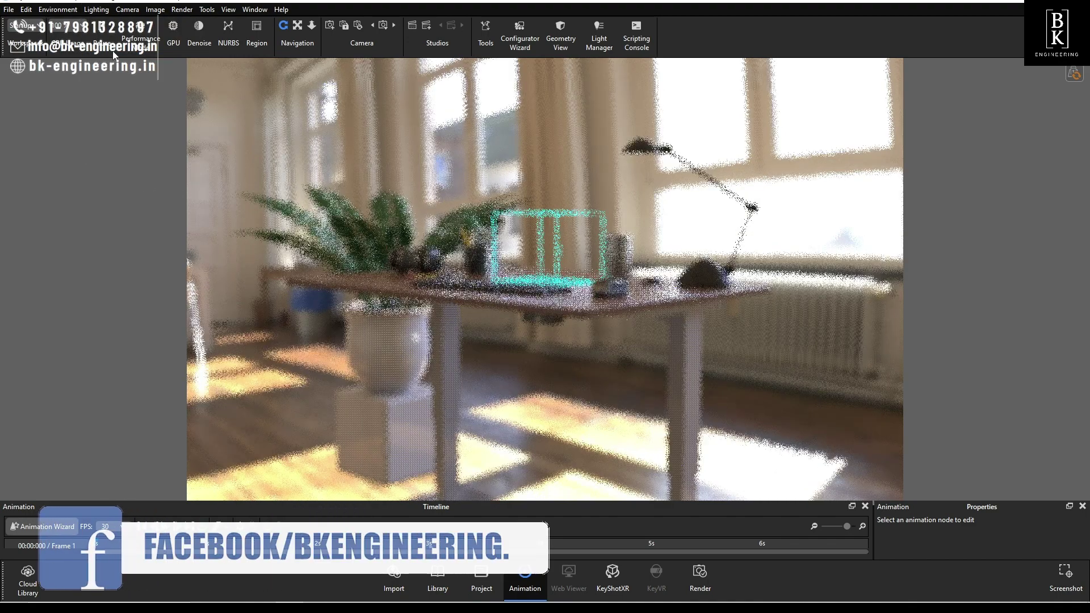
Save a screenshot of the current desk scene view as untitled.3.png
left_click(127, 10)
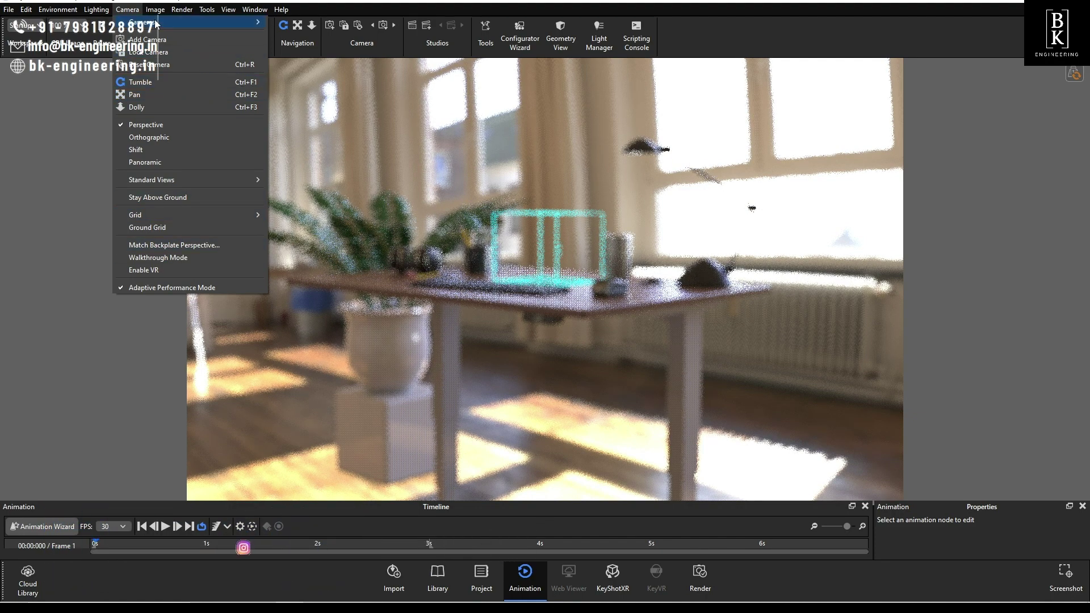
mouse_move(155, 9)
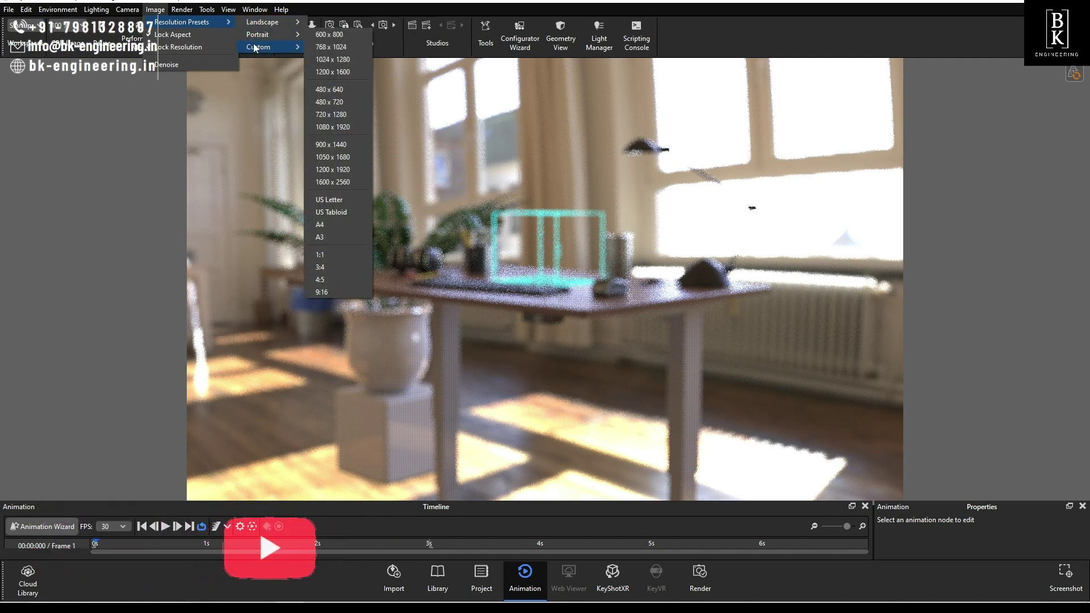
left_click(180, 64)
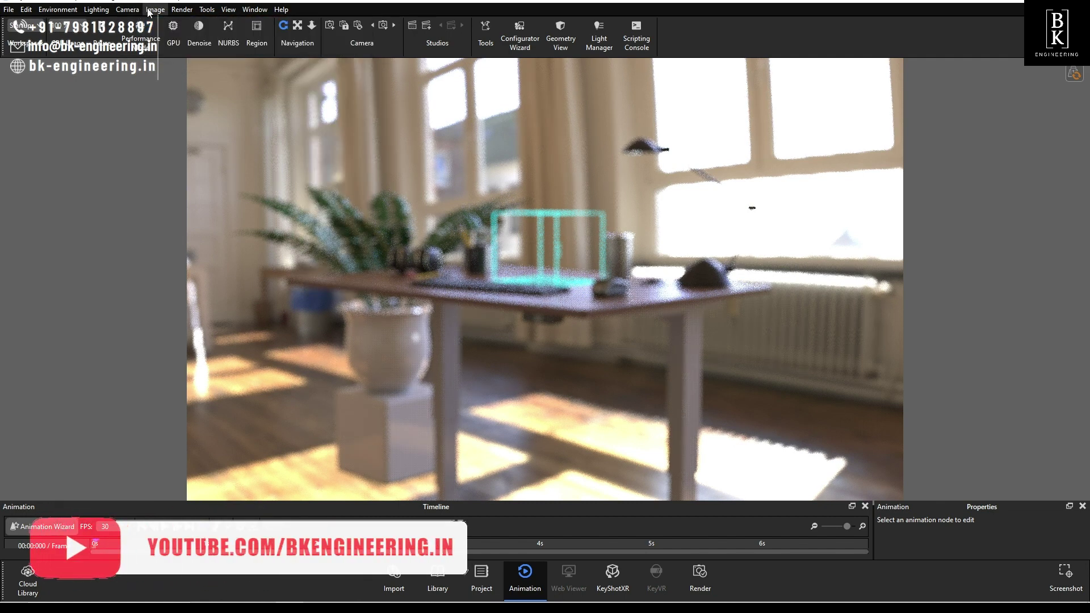
left_click(150, 11)
mouse_move(183, 11)
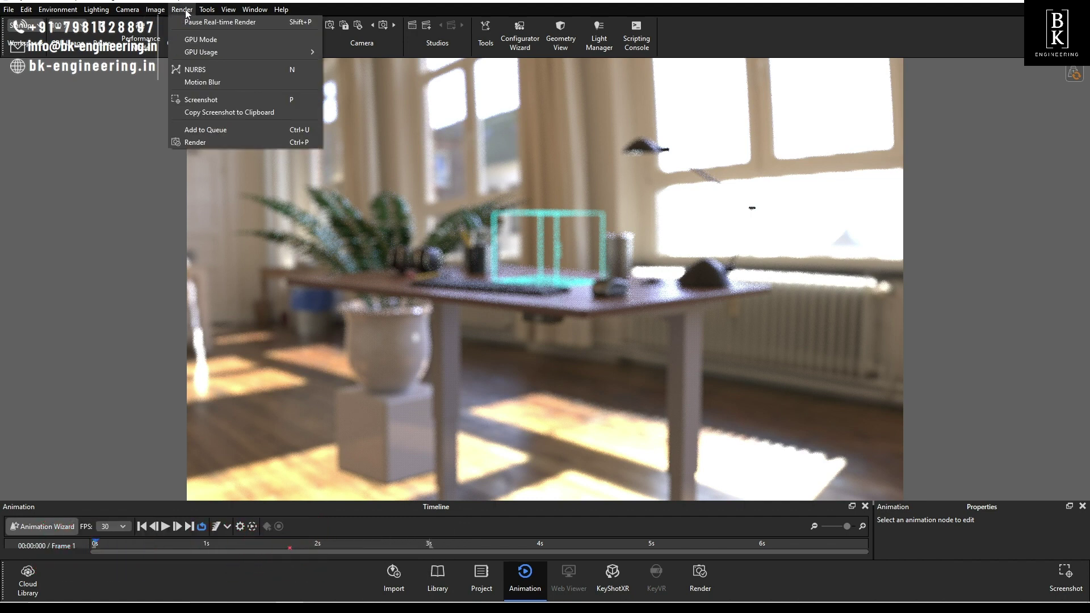
left_click(205, 101)
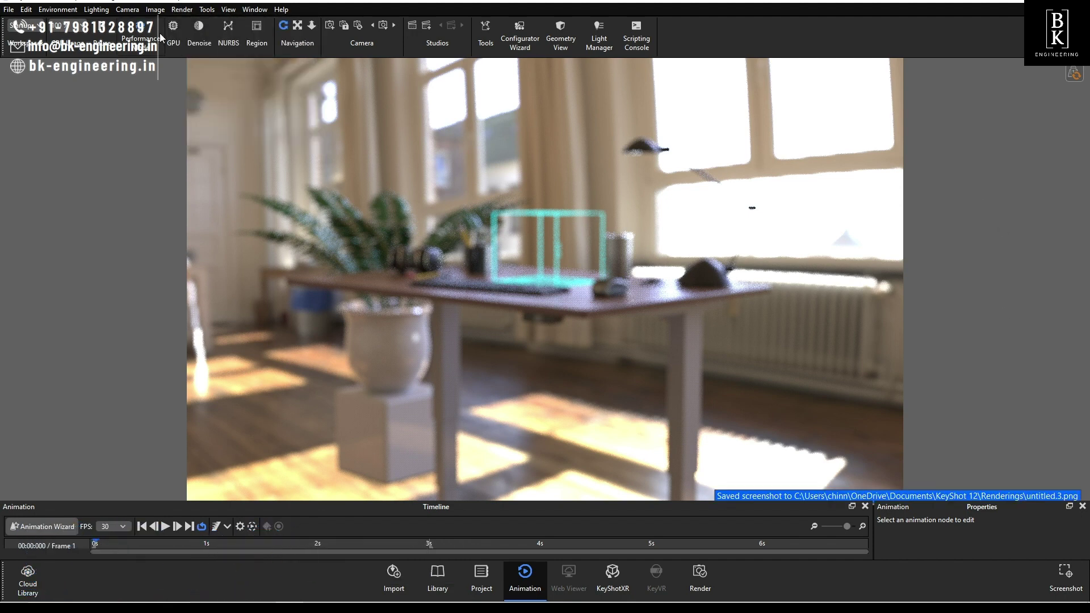
Review the Still Image output settings in the Render dialog, then close it
left_click(181, 9)
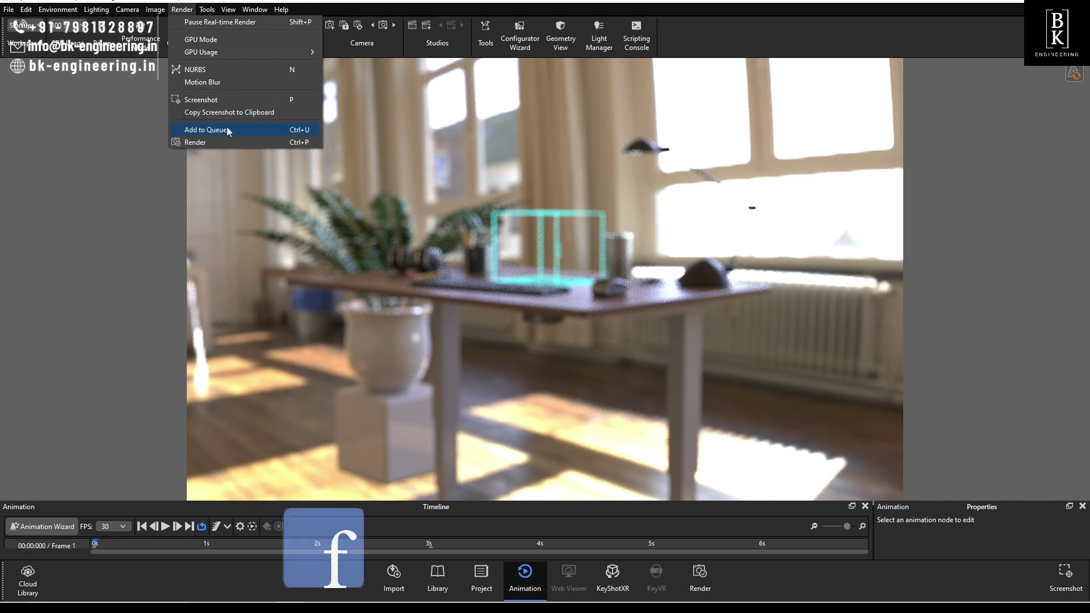
left_click(223, 143)
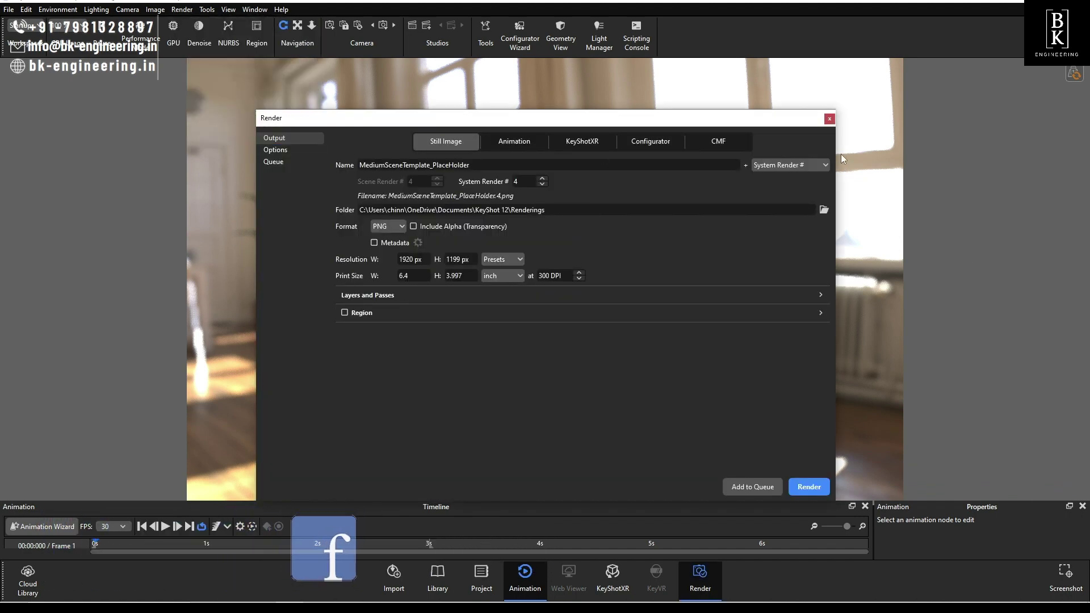
left_click(828, 118)
left_click(209, 9)
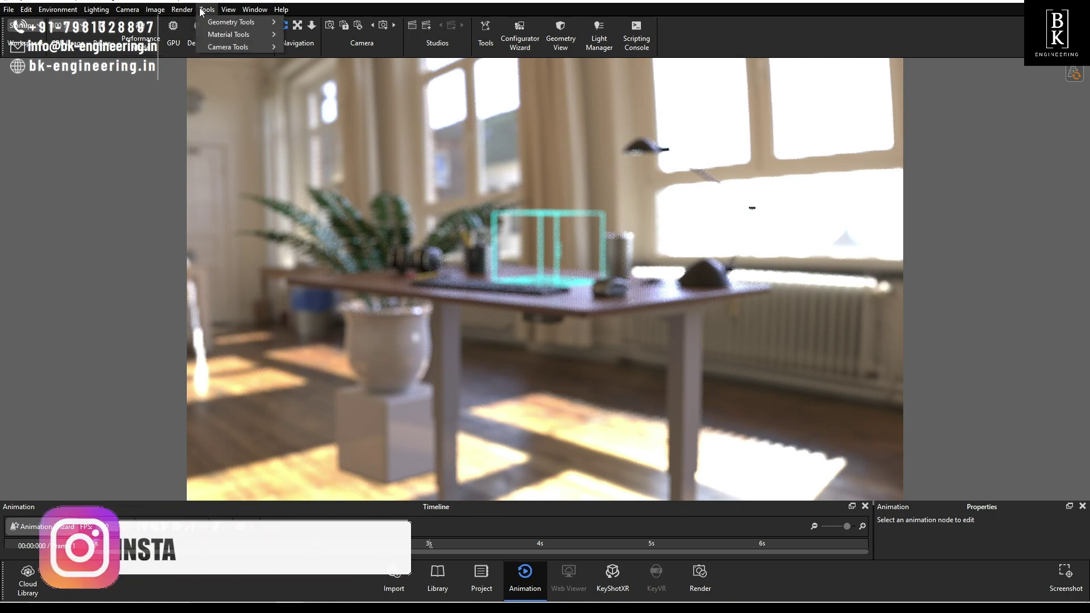
left_click(217, 11)
left_click(217, 11)
mouse_move(217, 35)
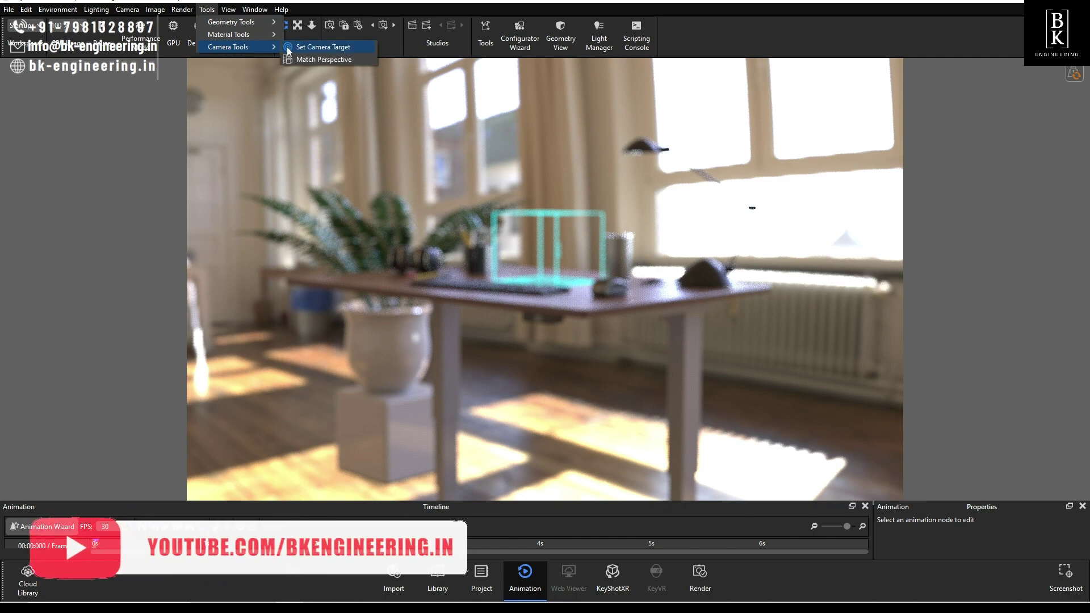
mouse_move(229, 10)
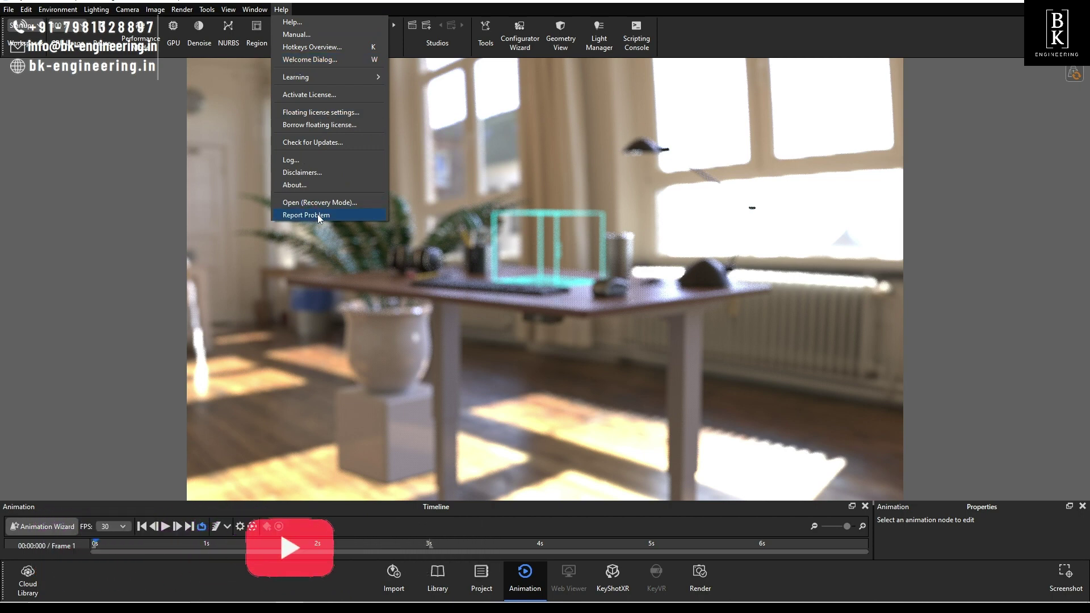
mouse_move(372, 79)
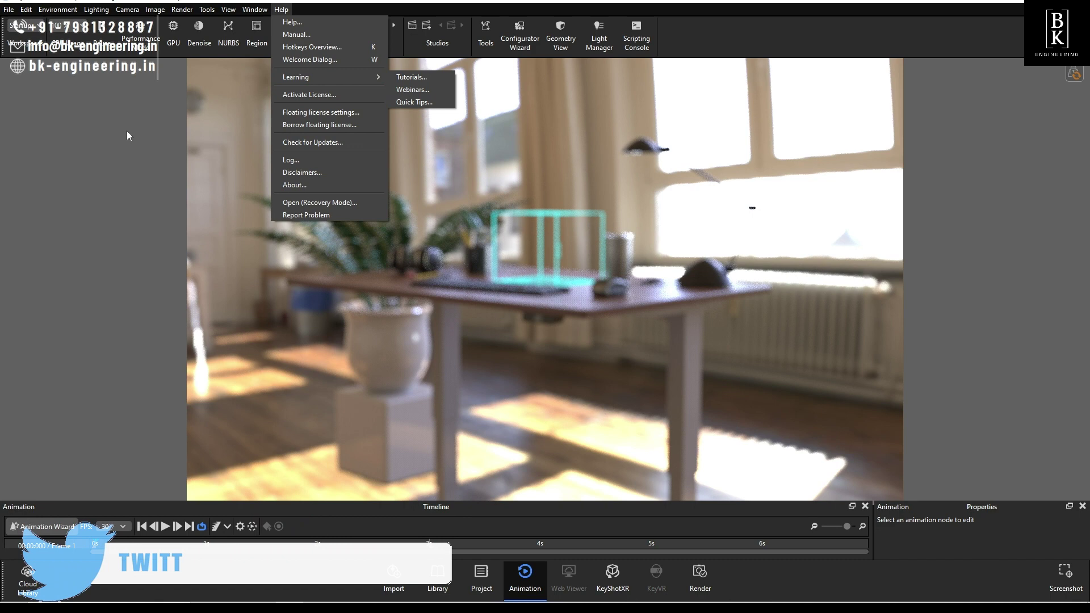
Hide the animation timeline, show the Scene tree and properties, and open Render output settings
left_click(181, 173)
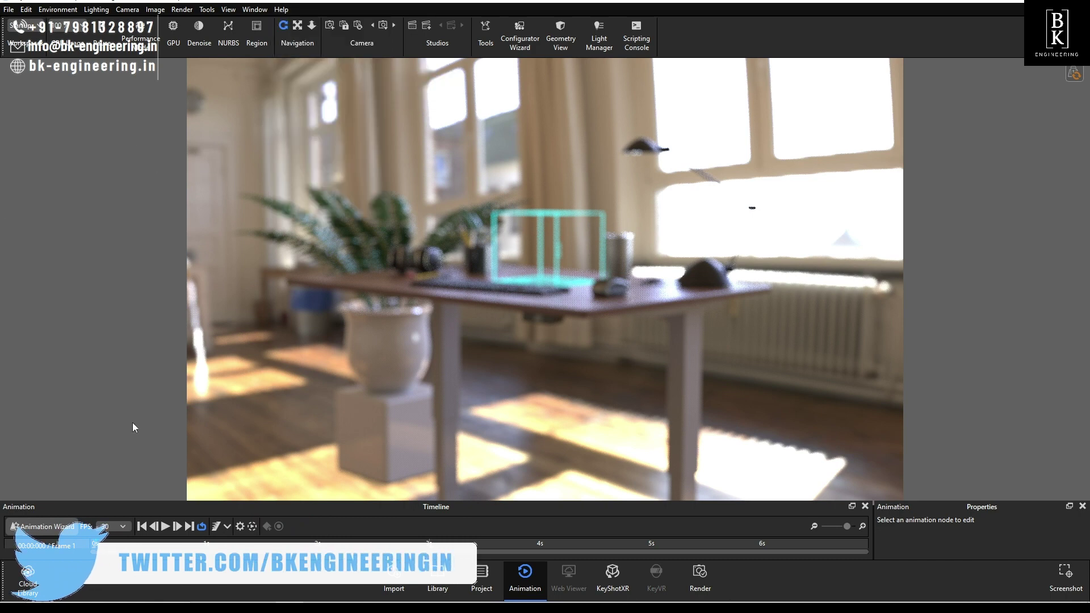
left_click(528, 576)
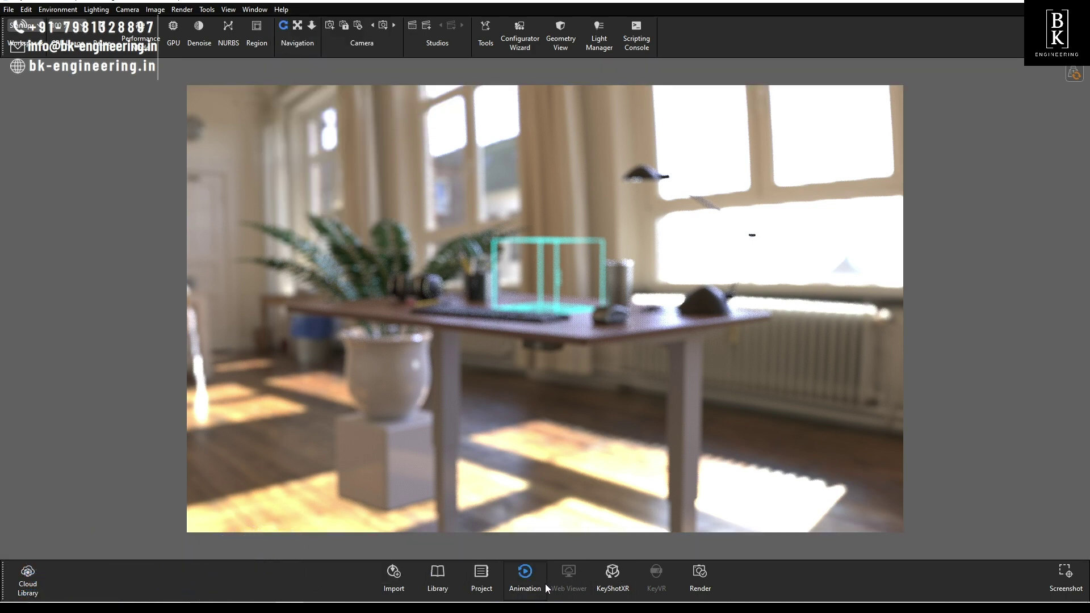
left_click(438, 579)
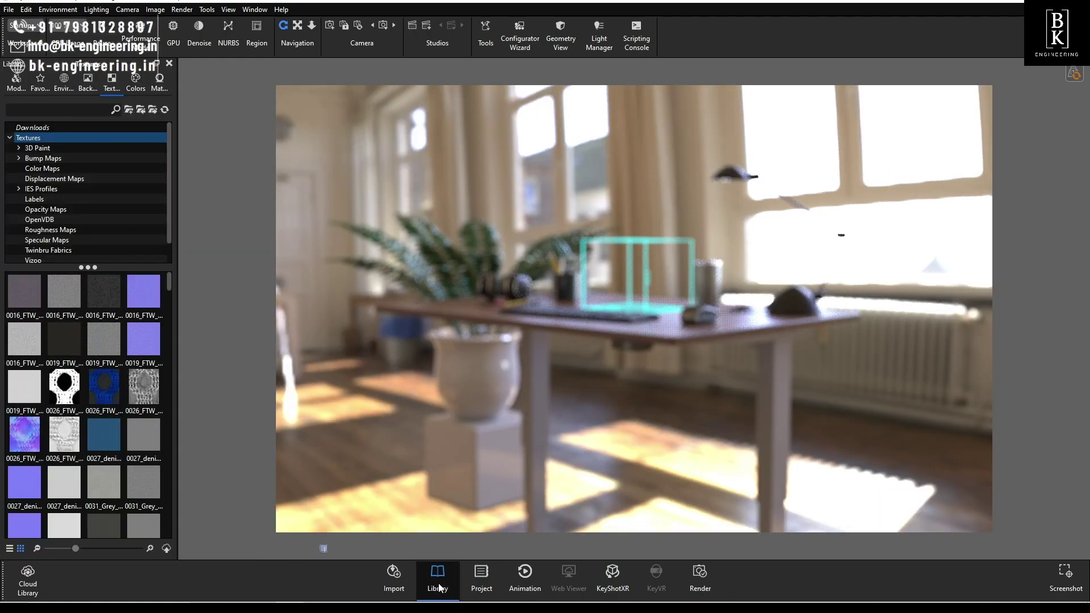
left_click(476, 580)
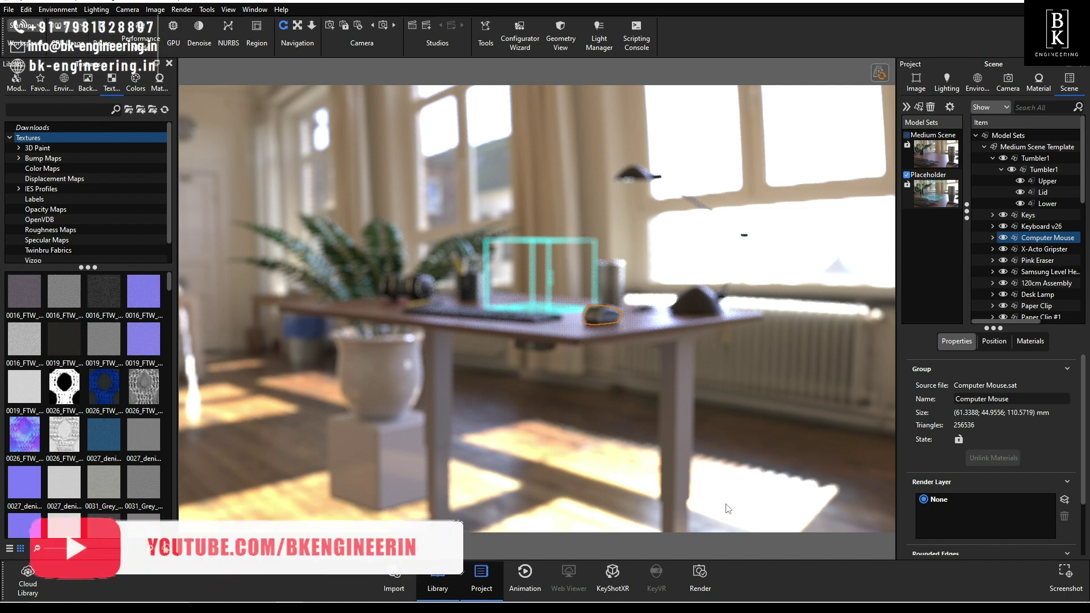
left_click(693, 591)
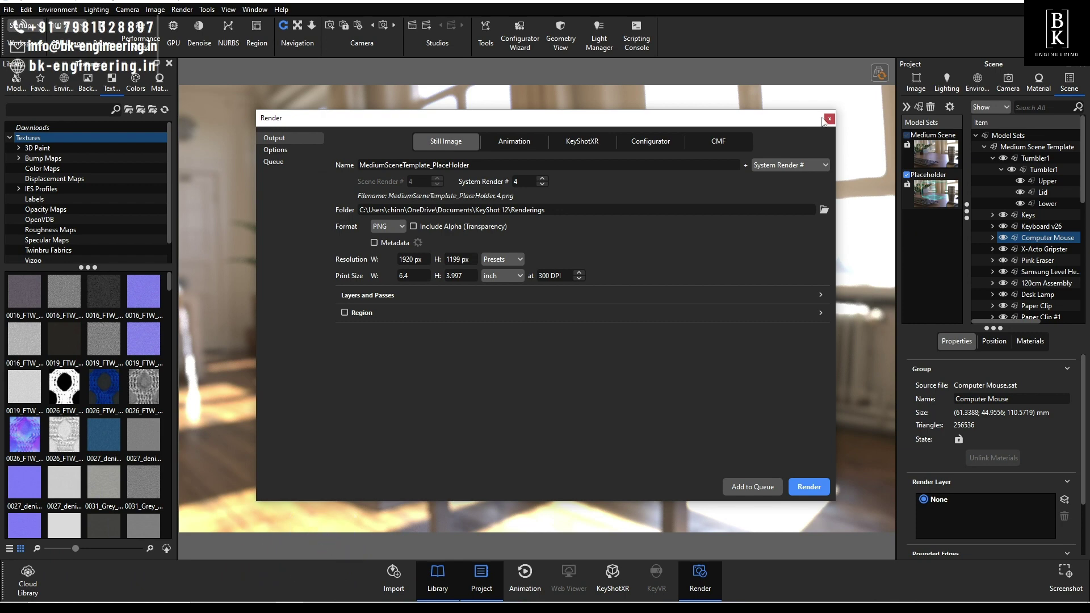
left_click(830, 119)
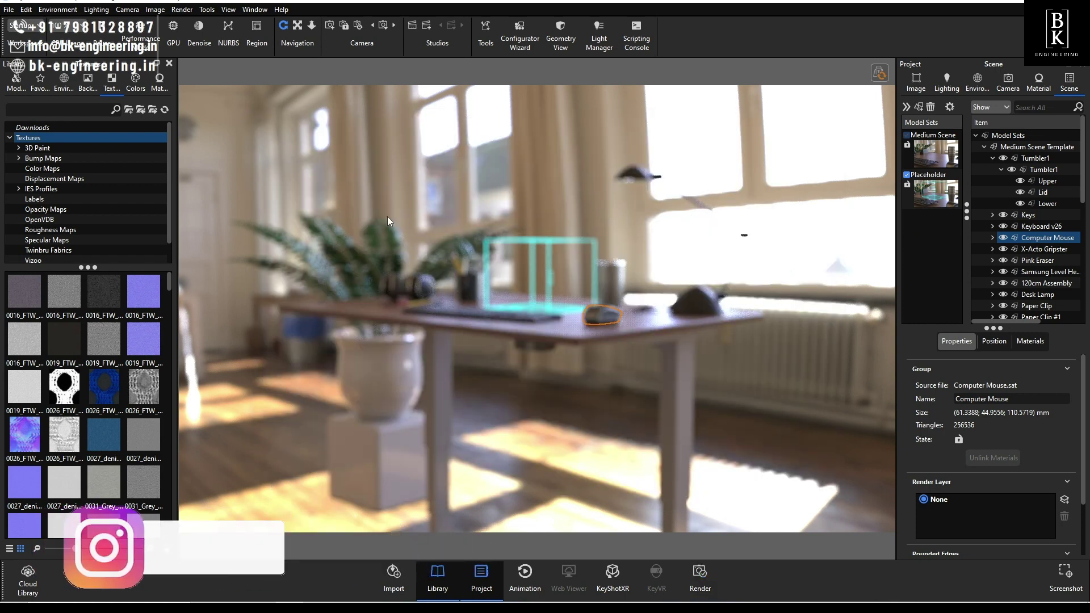
left_click(706, 572)
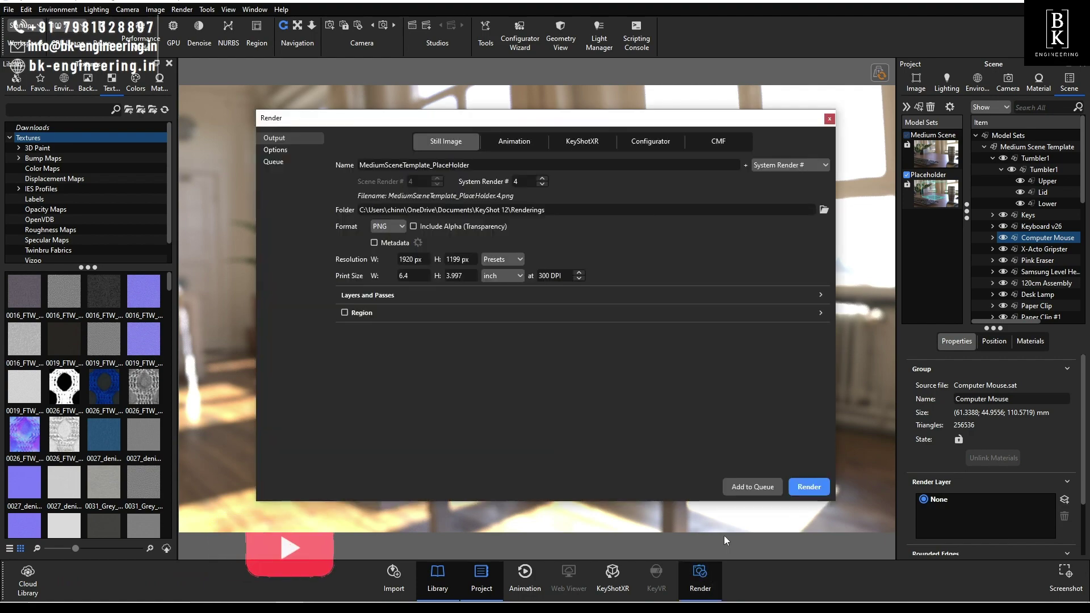
left_click(831, 120)
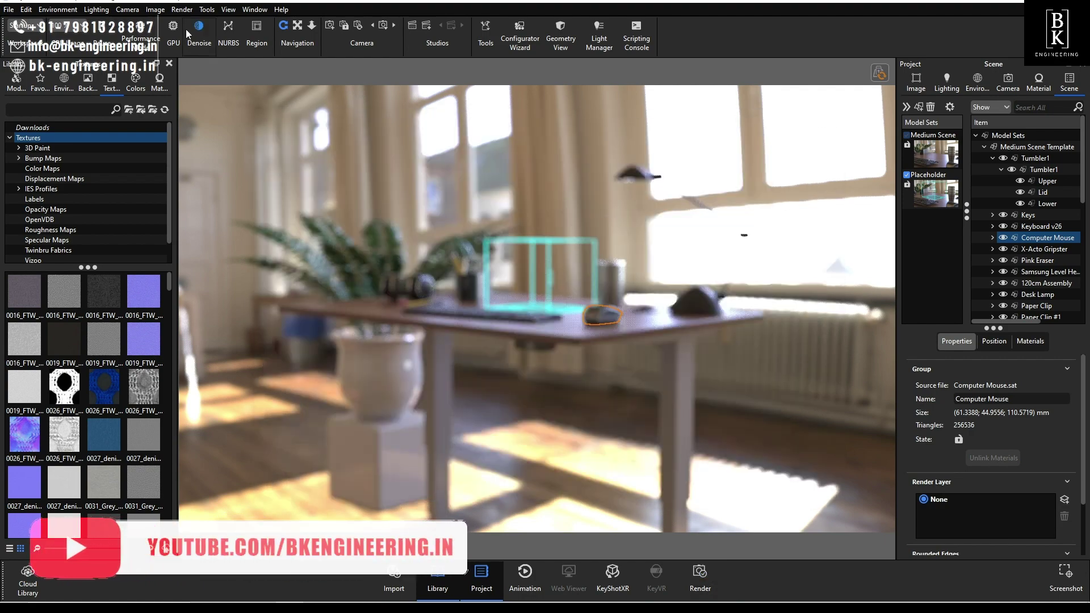
left_click(183, 10)
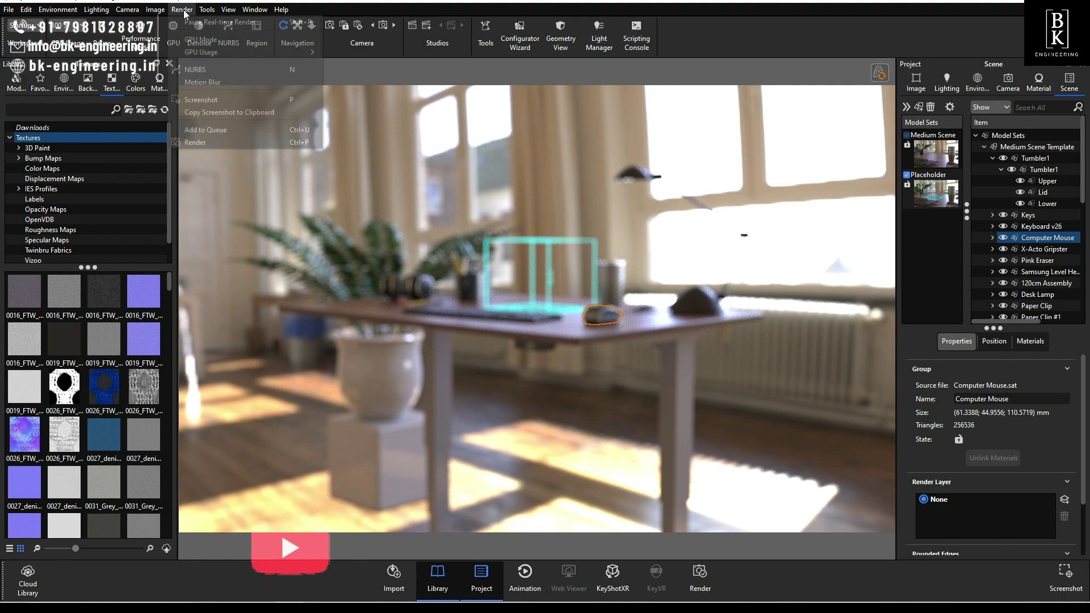
left_click(224, 147)
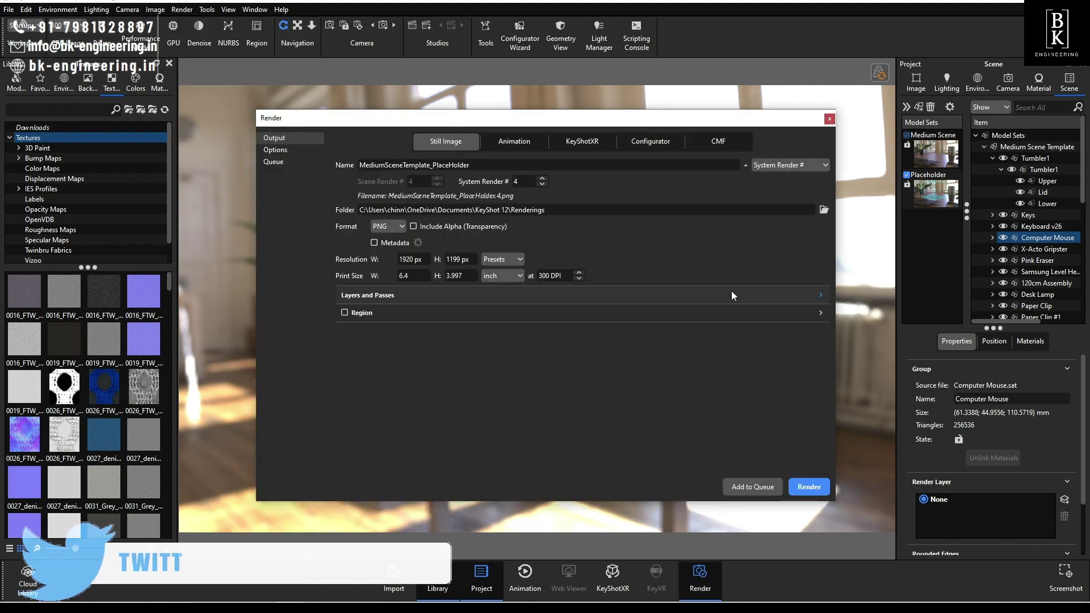
left_click(830, 119)
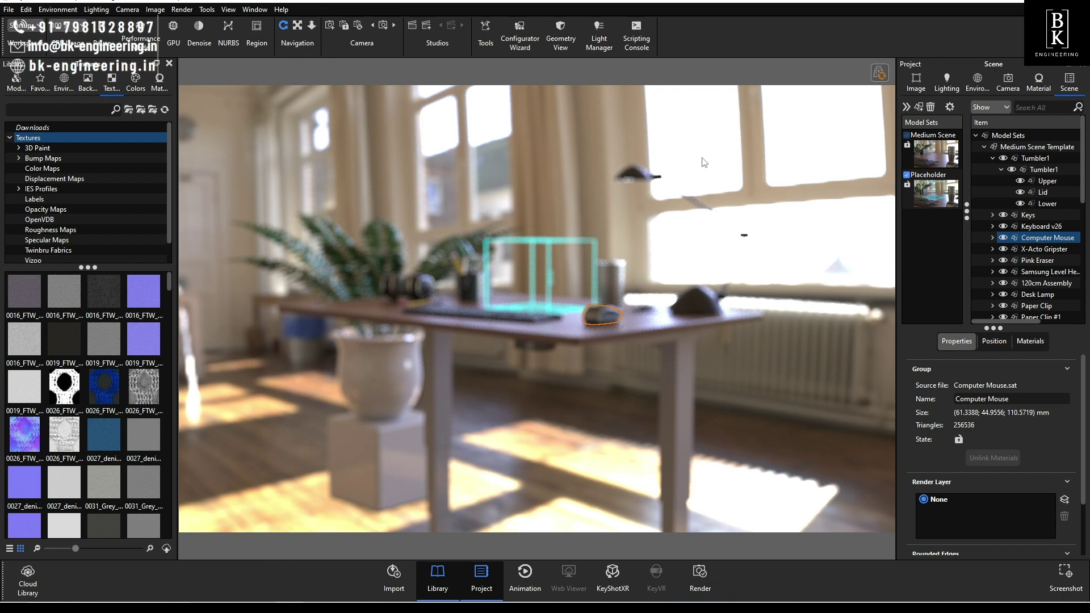
key("ctrl+p")
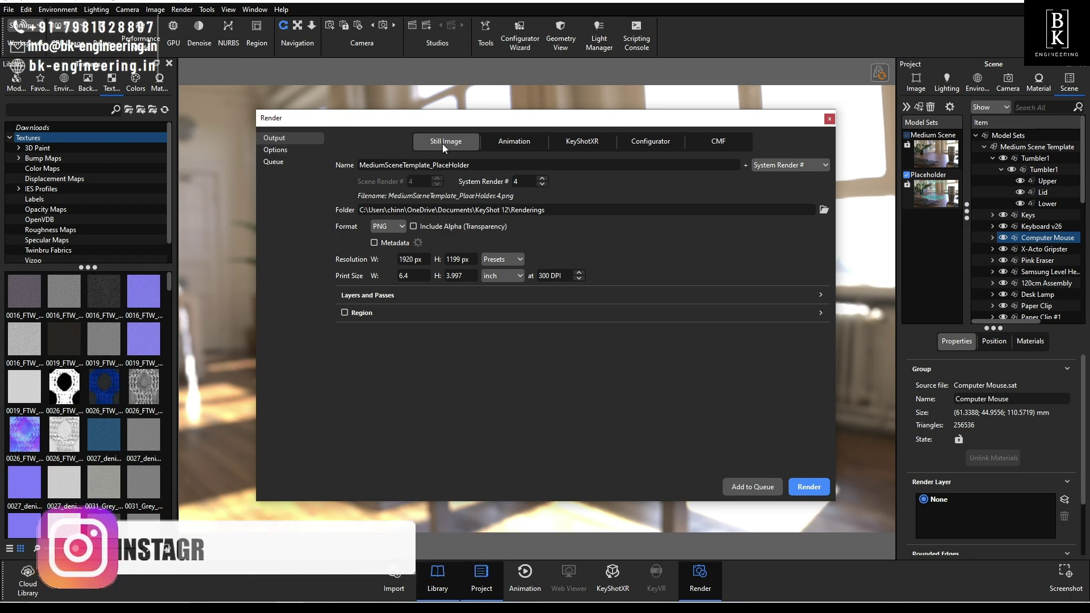
left_click(818, 164)
left_click(805, 178)
left_click(819, 164)
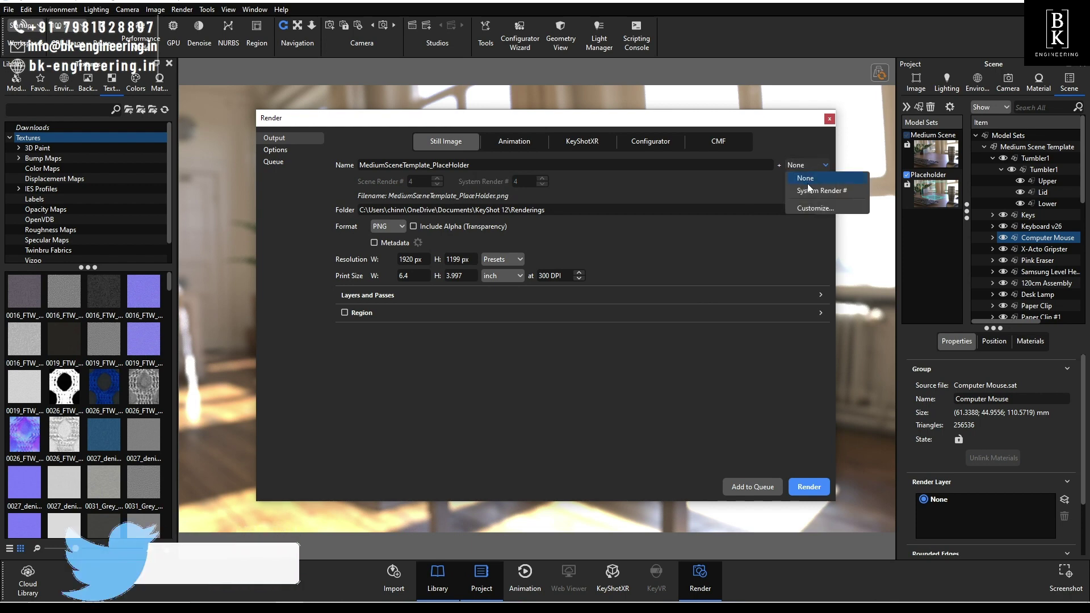
left_click(808, 190)
left_click(824, 165)
left_click(791, 206)
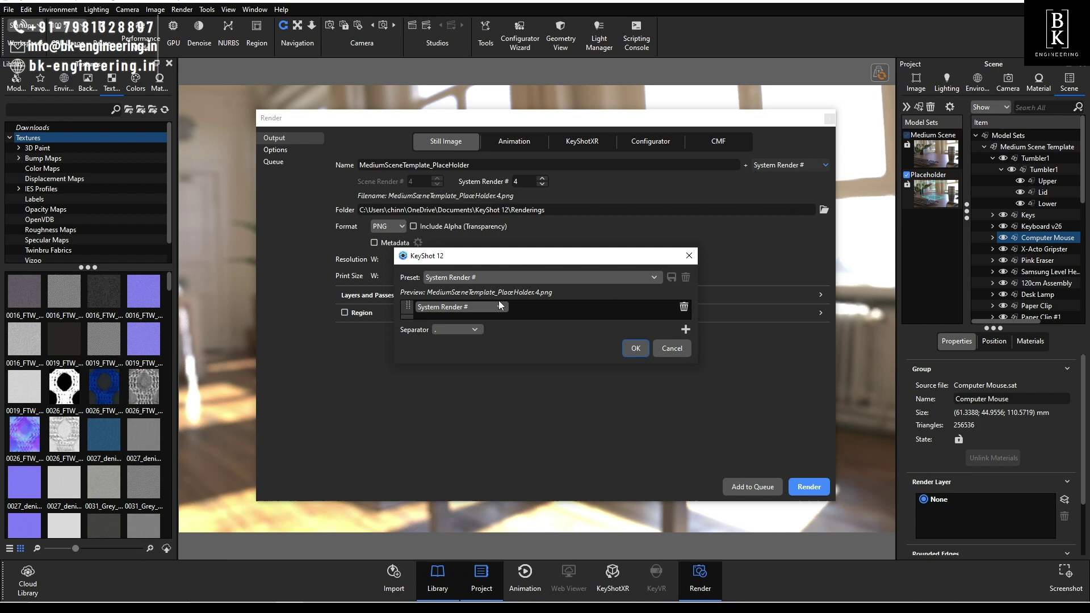
left_click(689, 257)
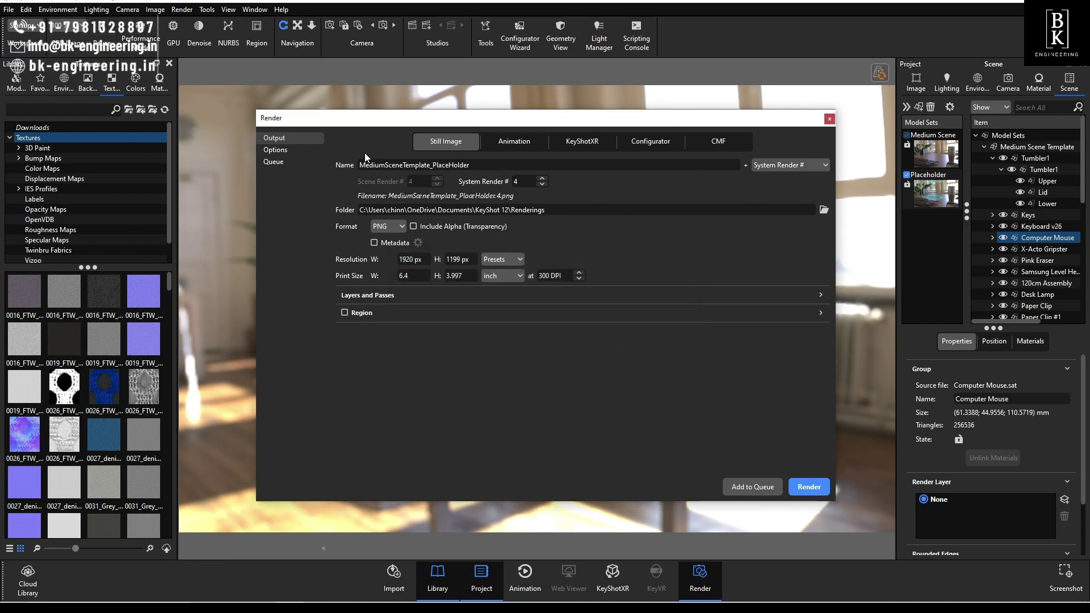
double_click(487, 165)
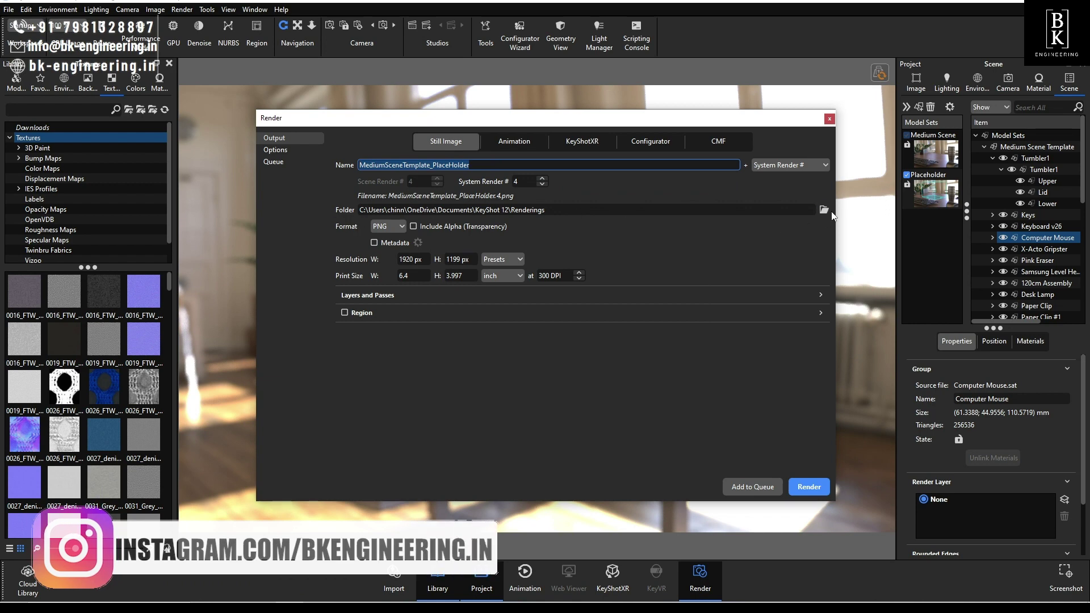
Change the still-image output folder from Renderings to the OneDrive Pictures folder
left_click(825, 210)
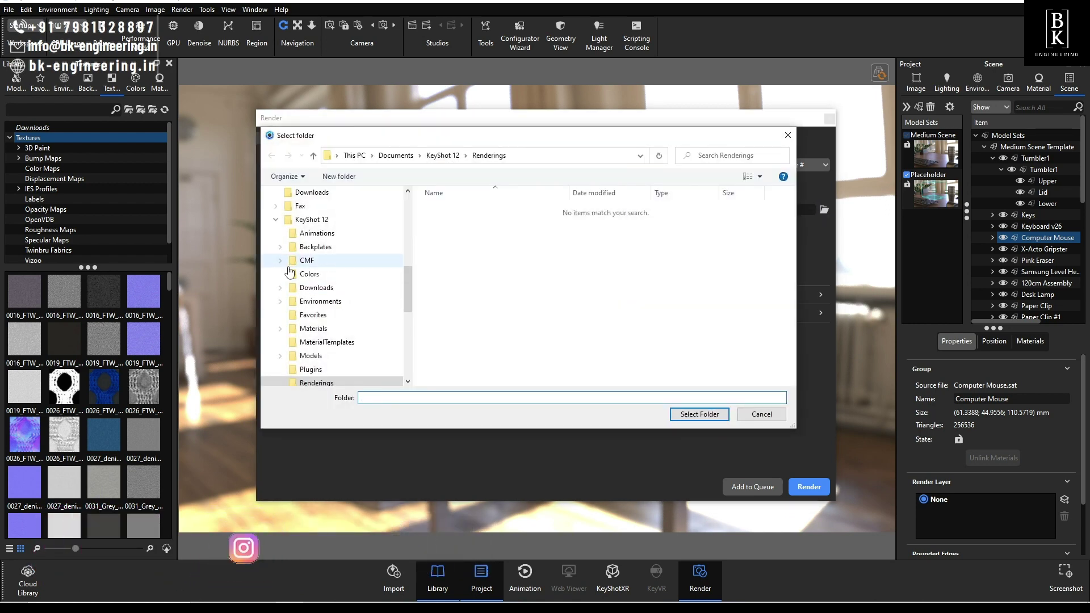
scroll(307, 246, "up", 1)
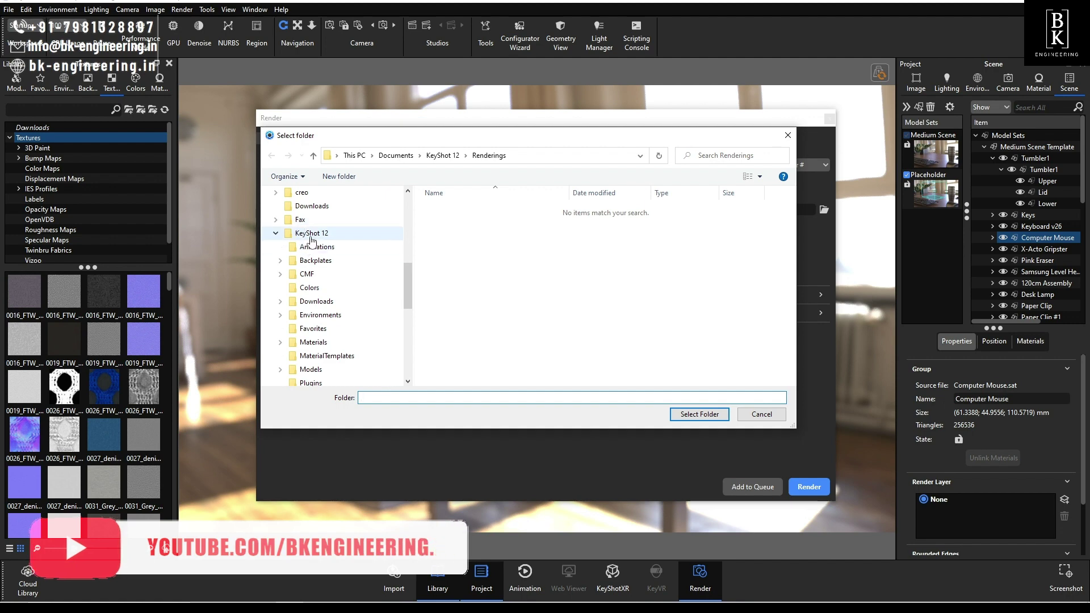
left_click(787, 136)
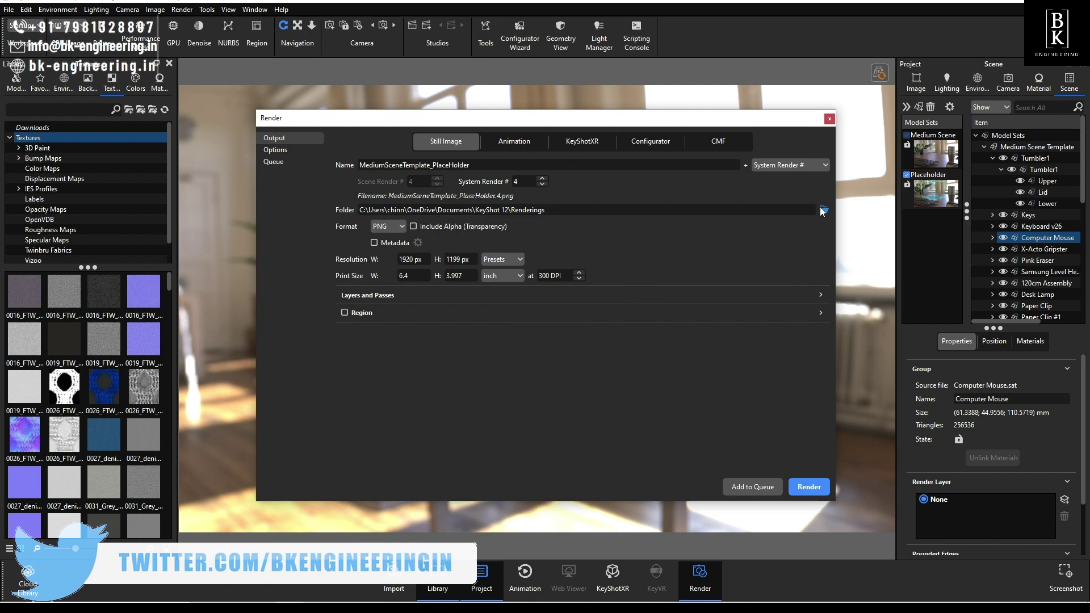
left_click(823, 210)
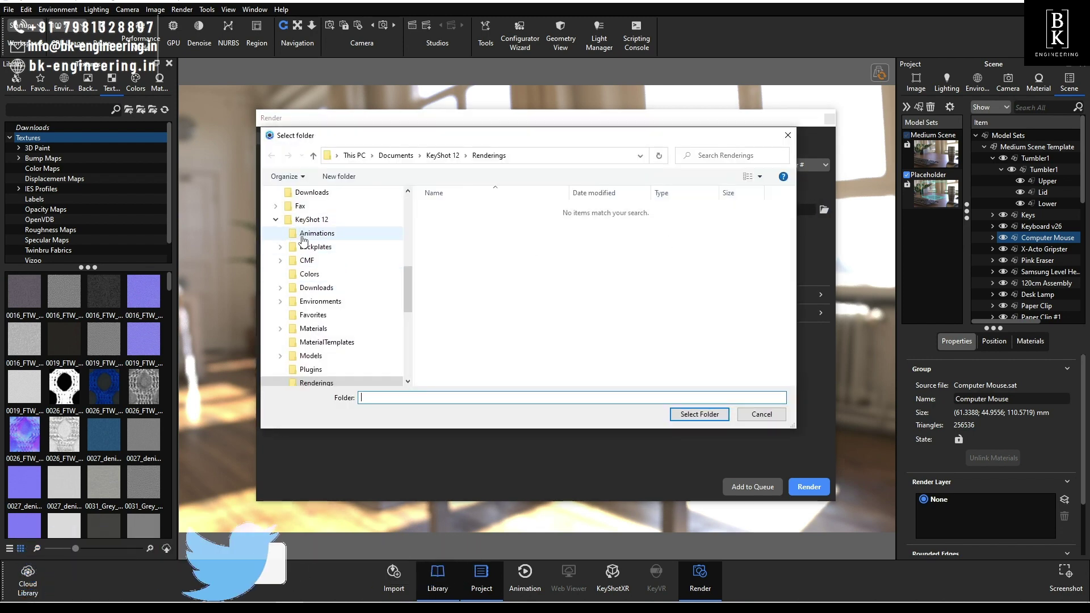
scroll(302, 236, "up", 2)
left_click(312, 220)
scroll(307, 313, "down", 6)
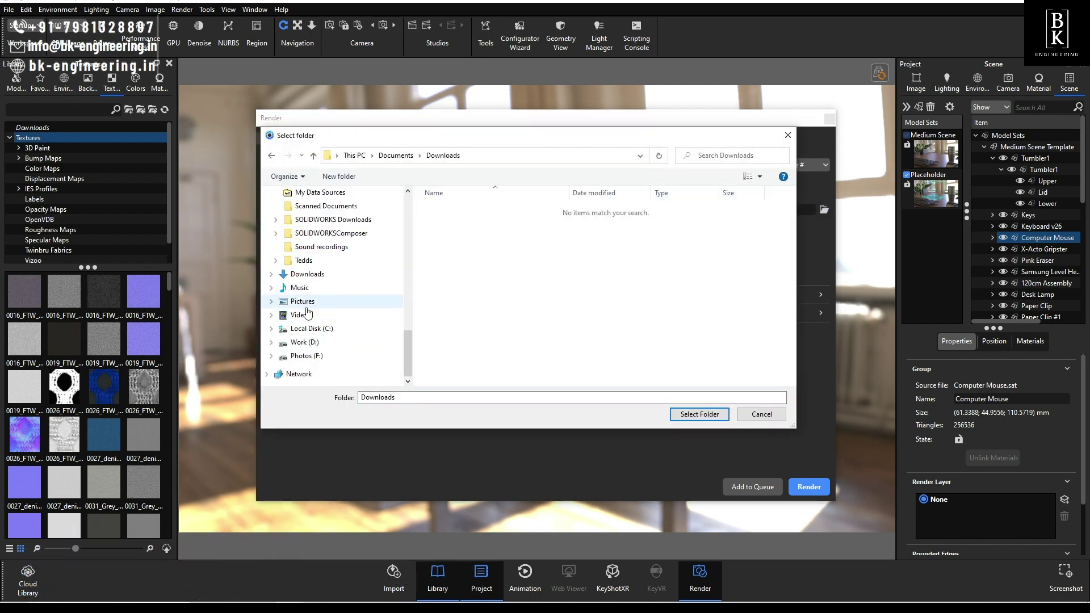
left_click(307, 302)
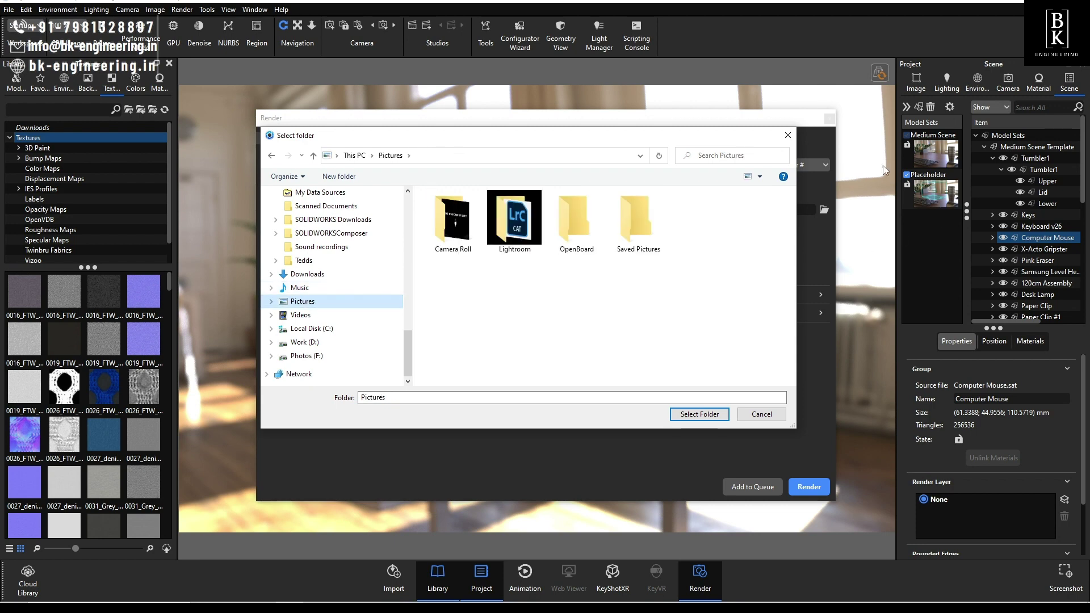
left_click(699, 414)
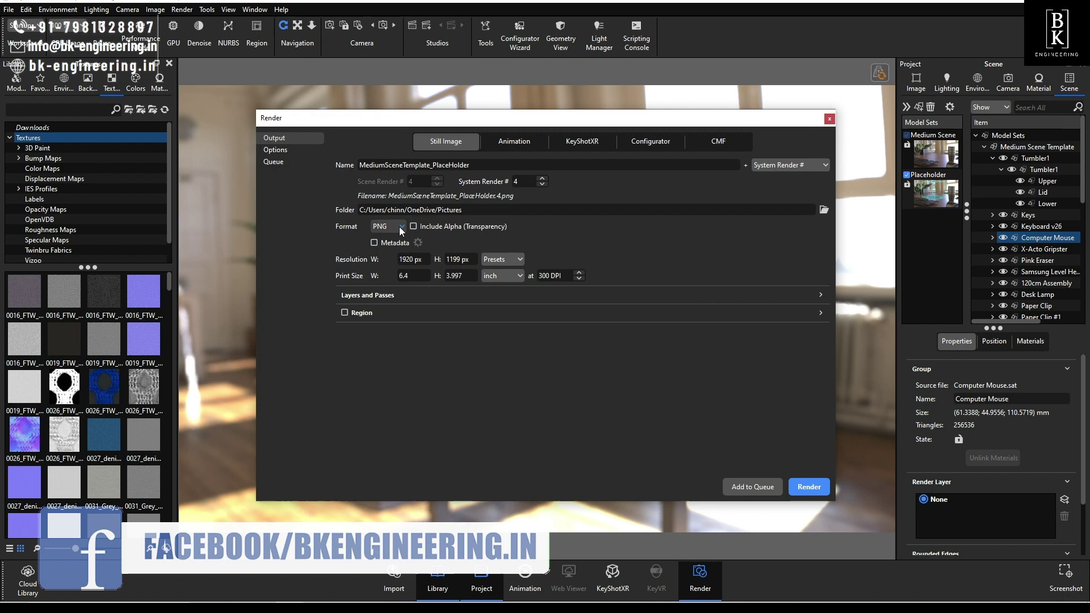
Set the still format to PSD with Include Alpha (Transparency), and expand Layers and Passes
left_click(399, 226)
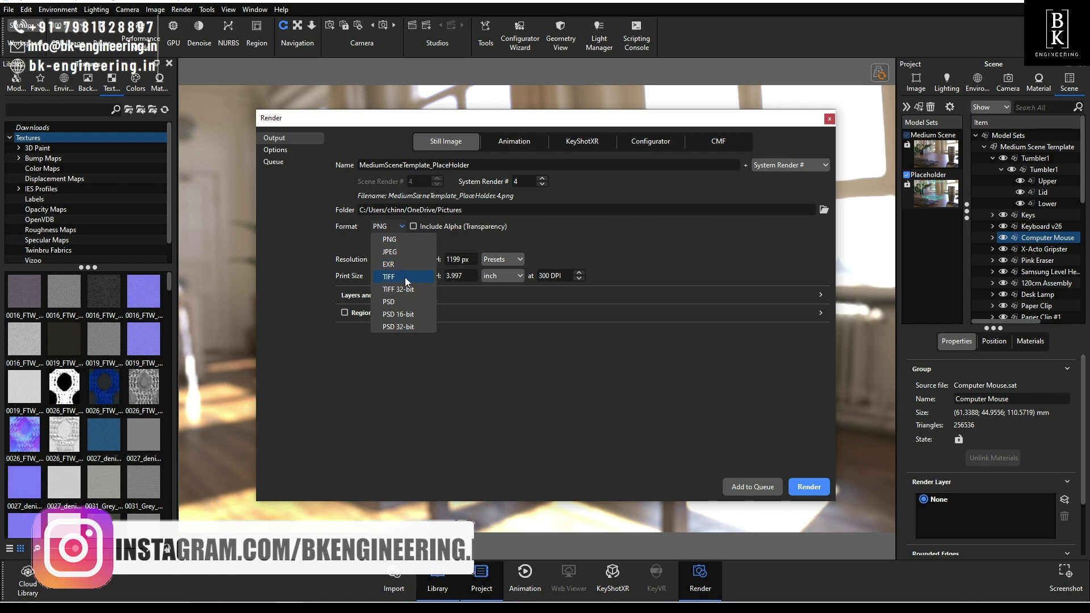
left_click(401, 299)
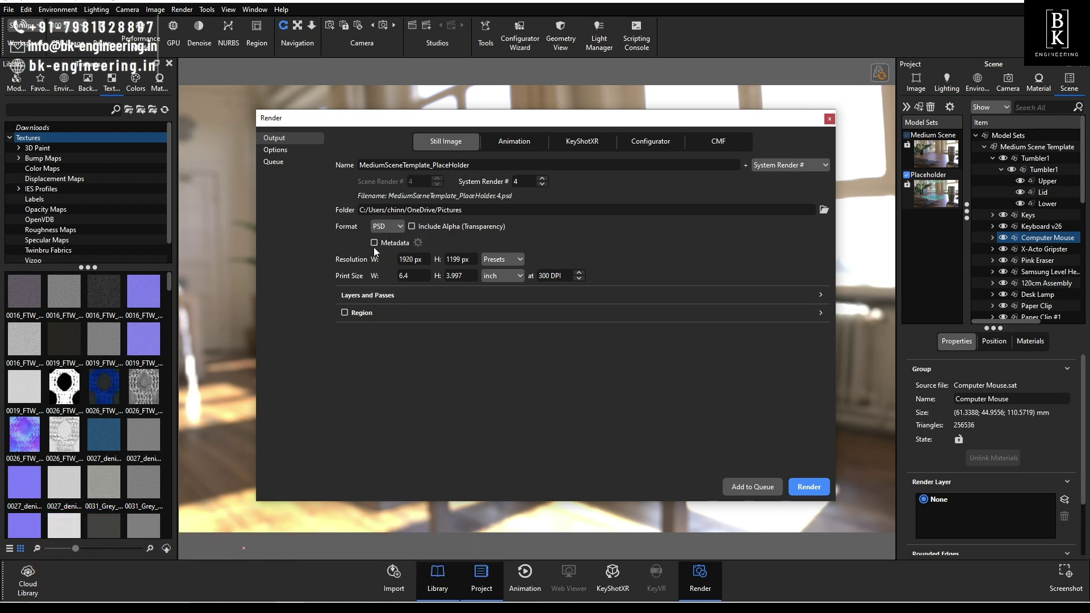
left_click(412, 226)
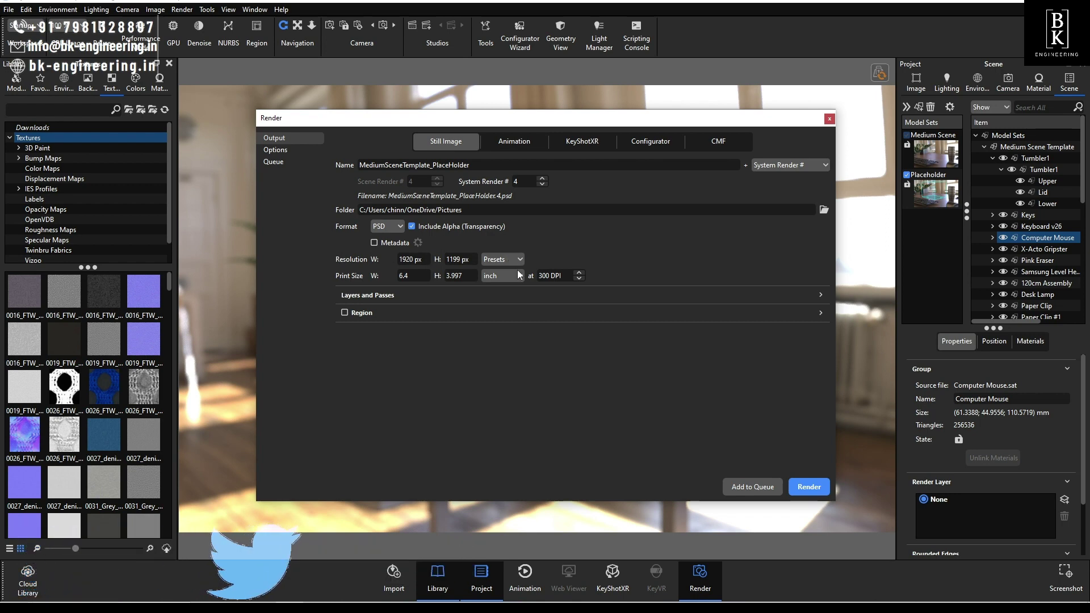
left_click(609, 301)
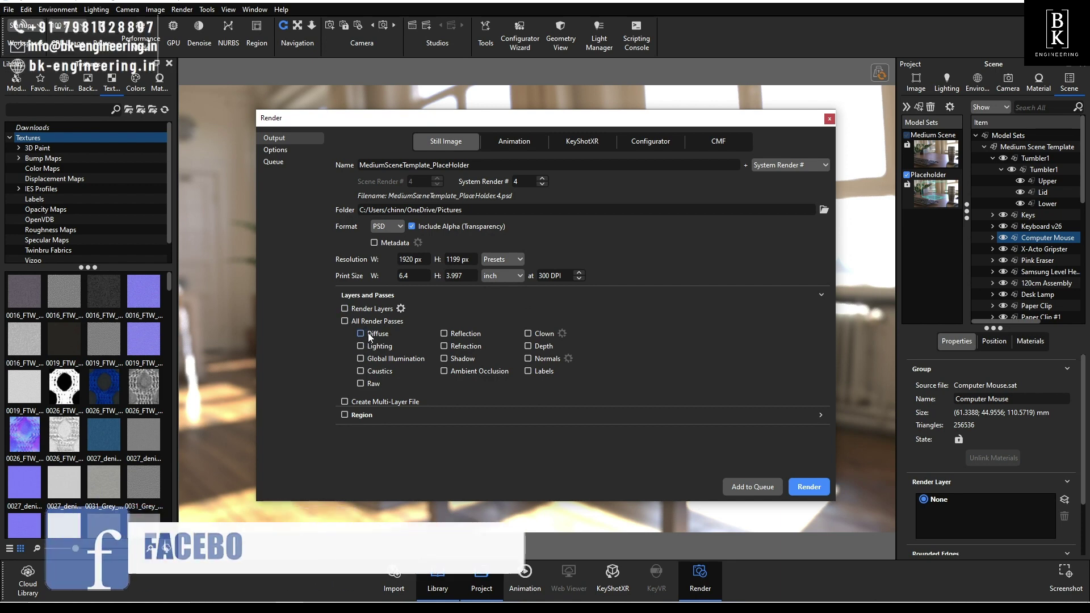
Add Reflection, Normals and Shadow passes alongside Lighting for the PSD output
left_click(445, 334)
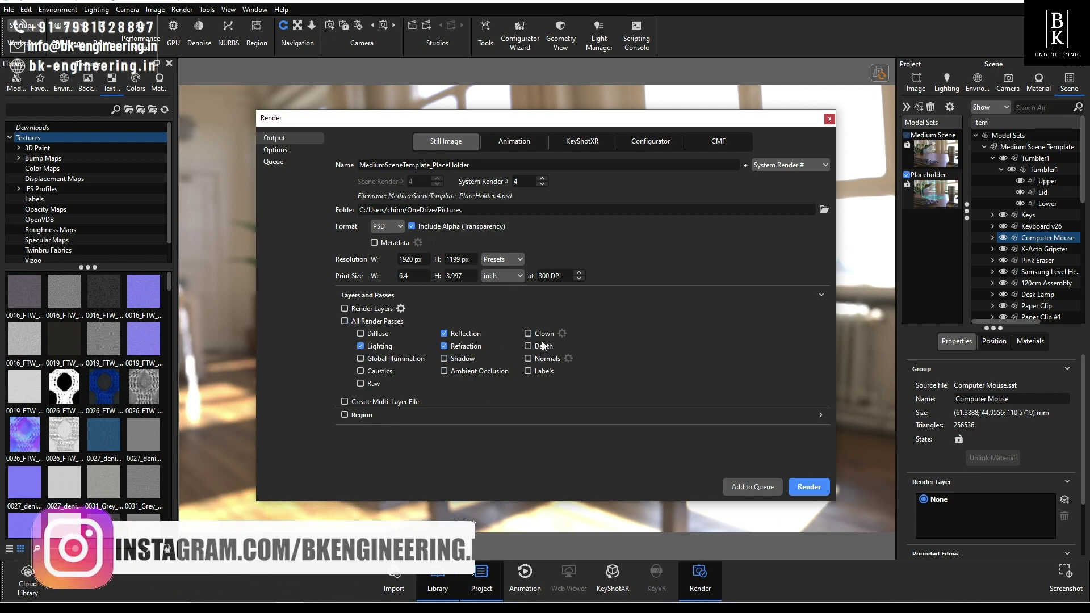
left_click(527, 359)
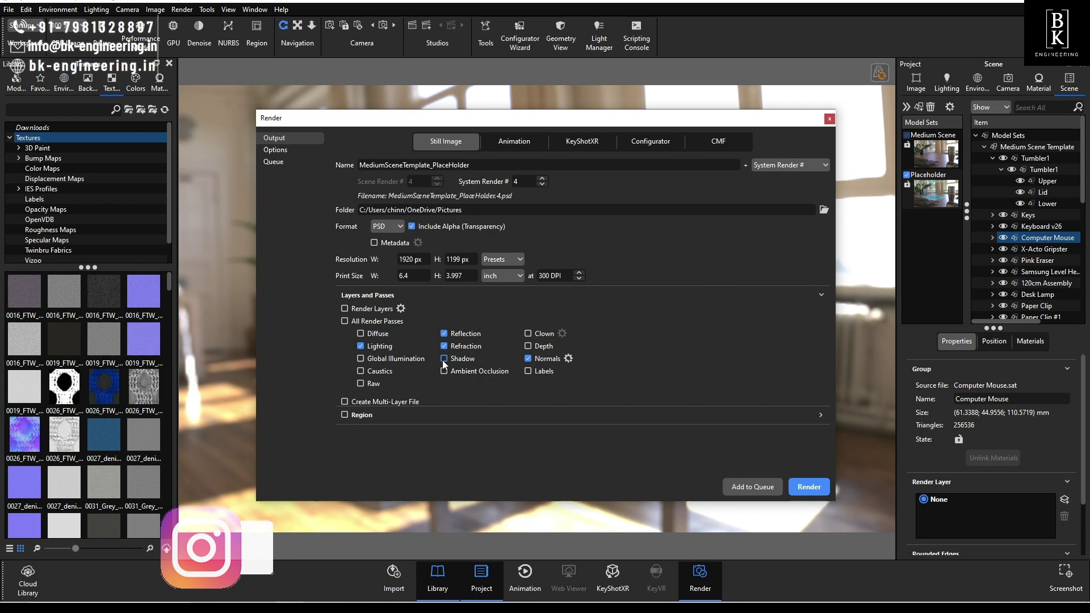
left_click(445, 359)
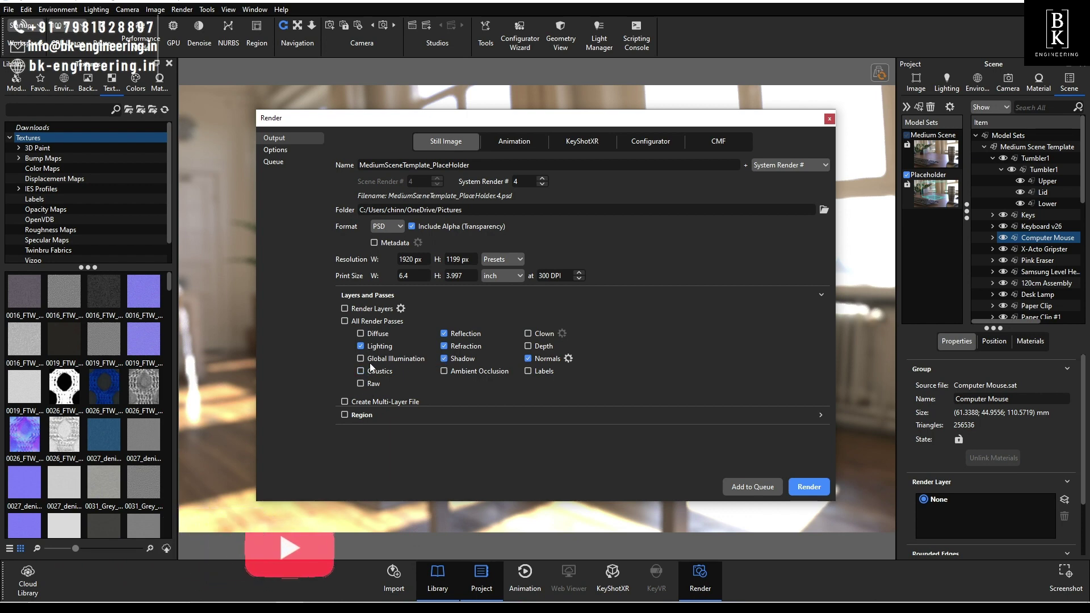
Enable Region rendering for a 1768 × 1047 px area offset 76, 76
left_click(345, 416)
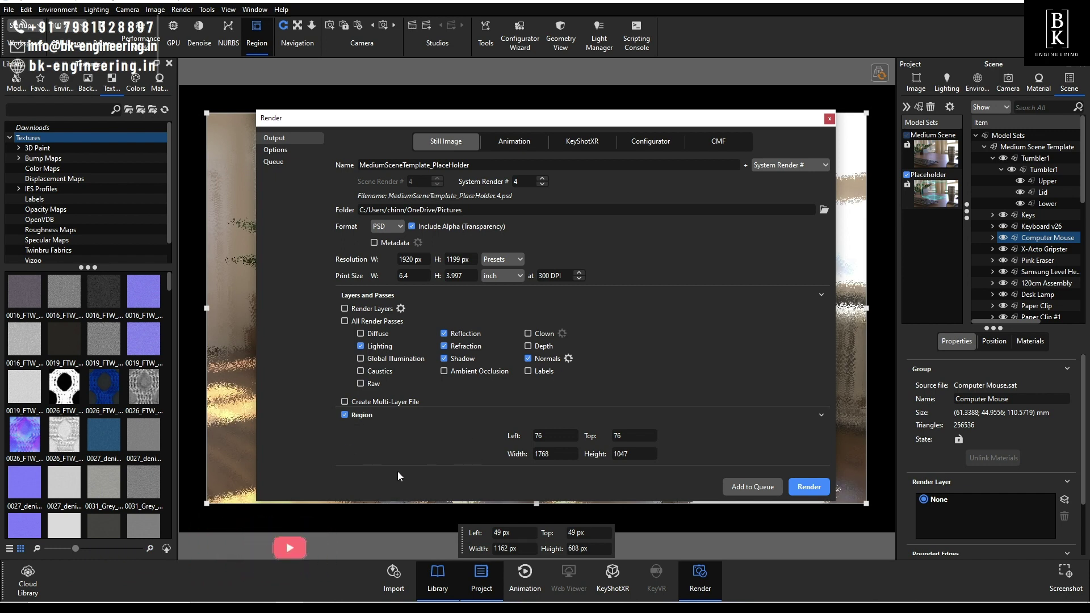
left_click(556, 454)
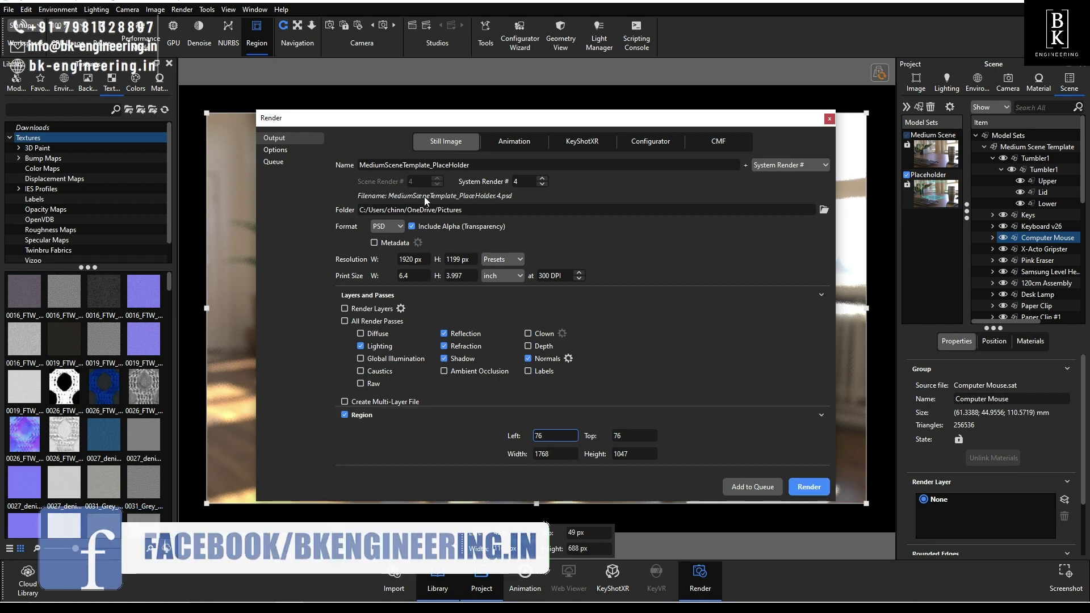
On the Animation tab, set the resolution preset to 2560 x 1598
left_click(507, 144)
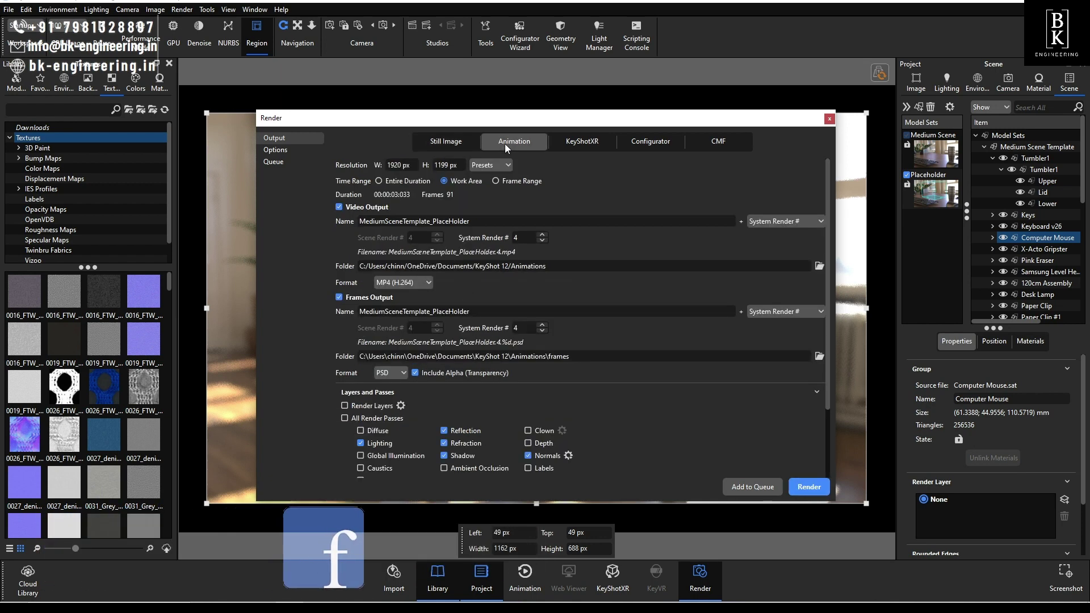
left_click(436, 179)
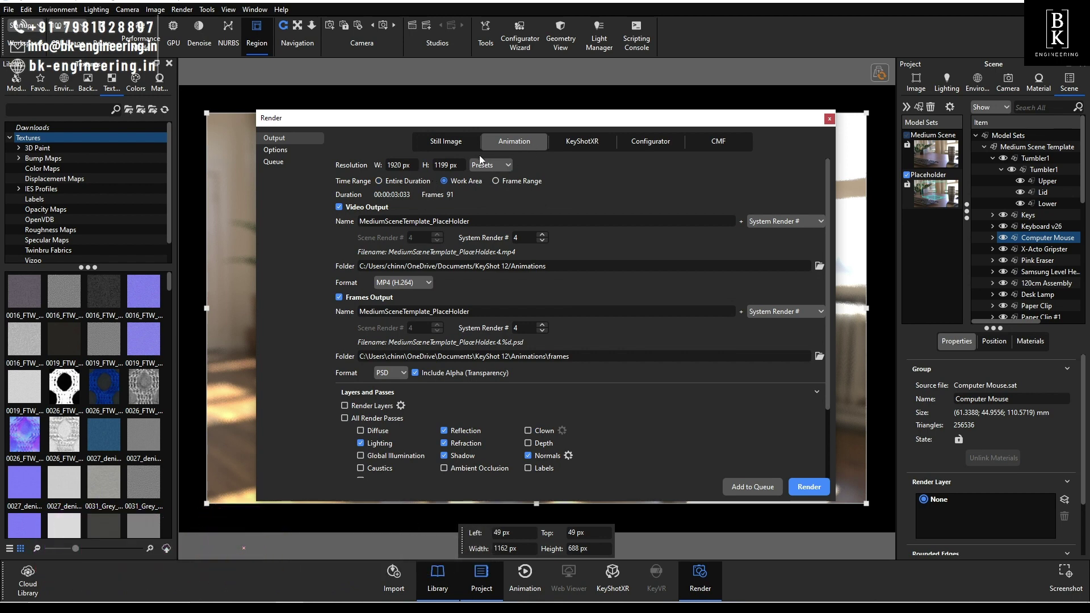
left_click(492, 165)
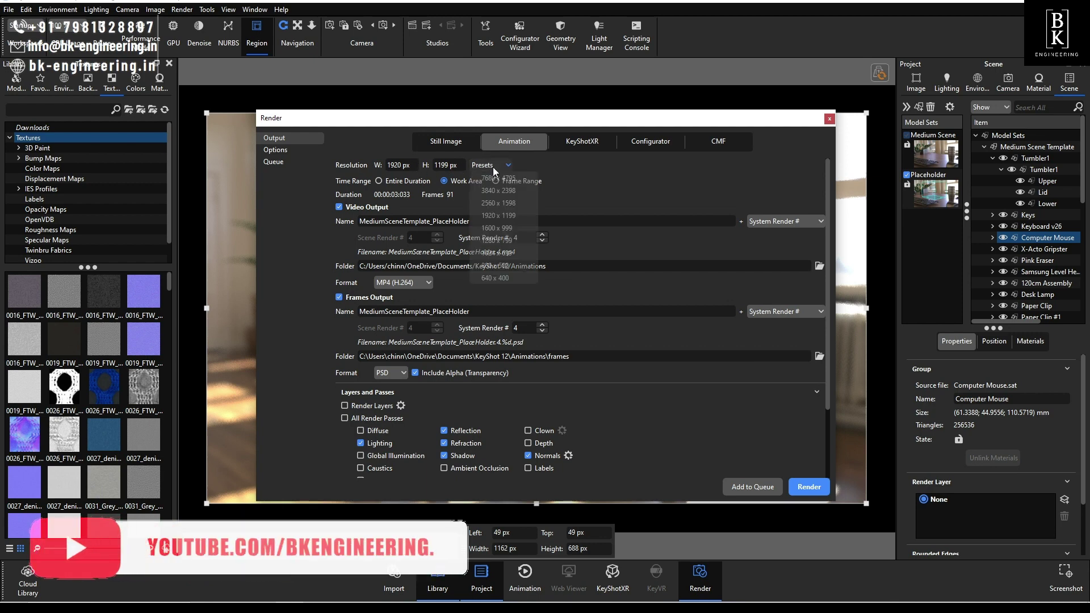
left_click(498, 177)
left_click(491, 165)
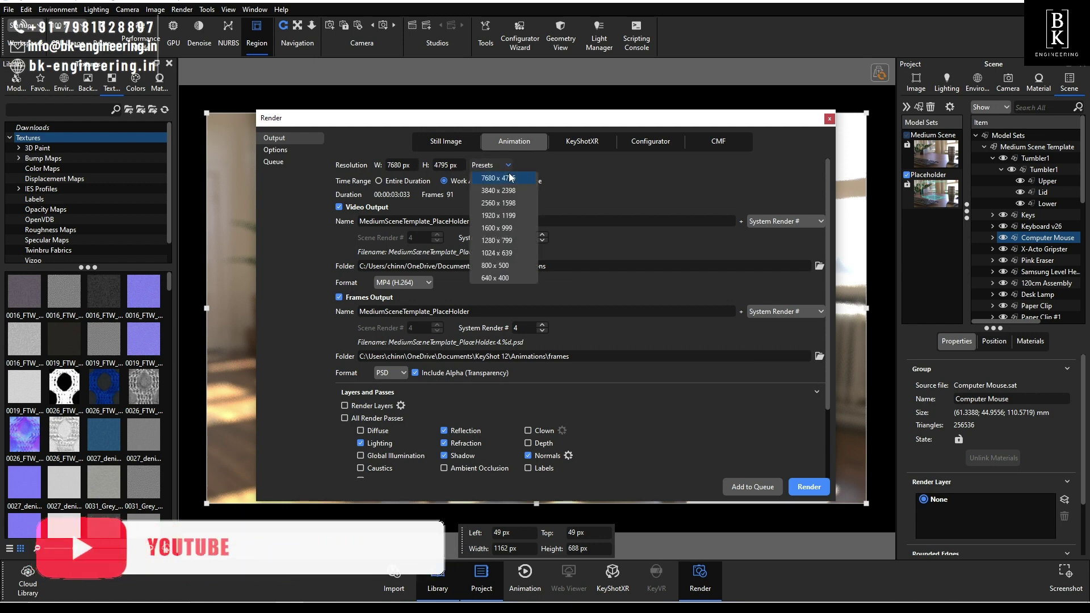
left_click(492, 203)
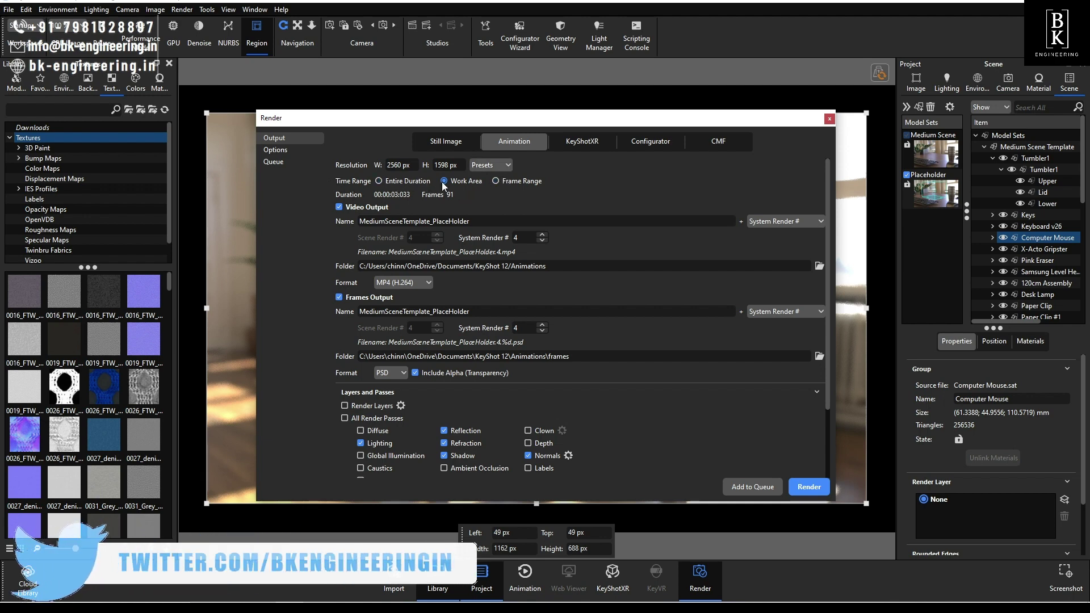
Render the entire duration as System Render # 5 and choose a video output folder
left_click(379, 181)
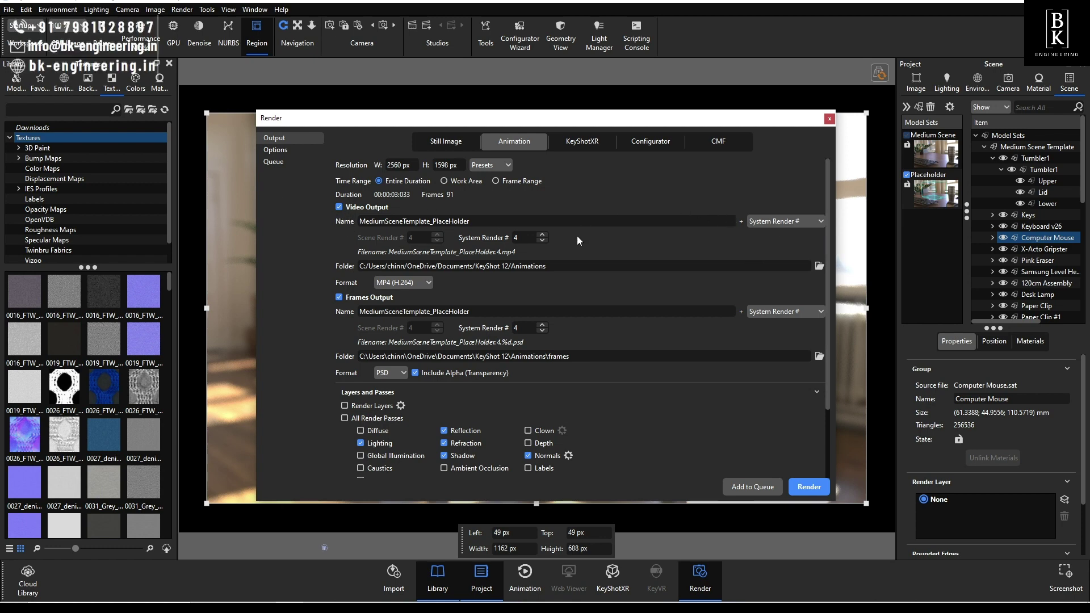
left_click(543, 235)
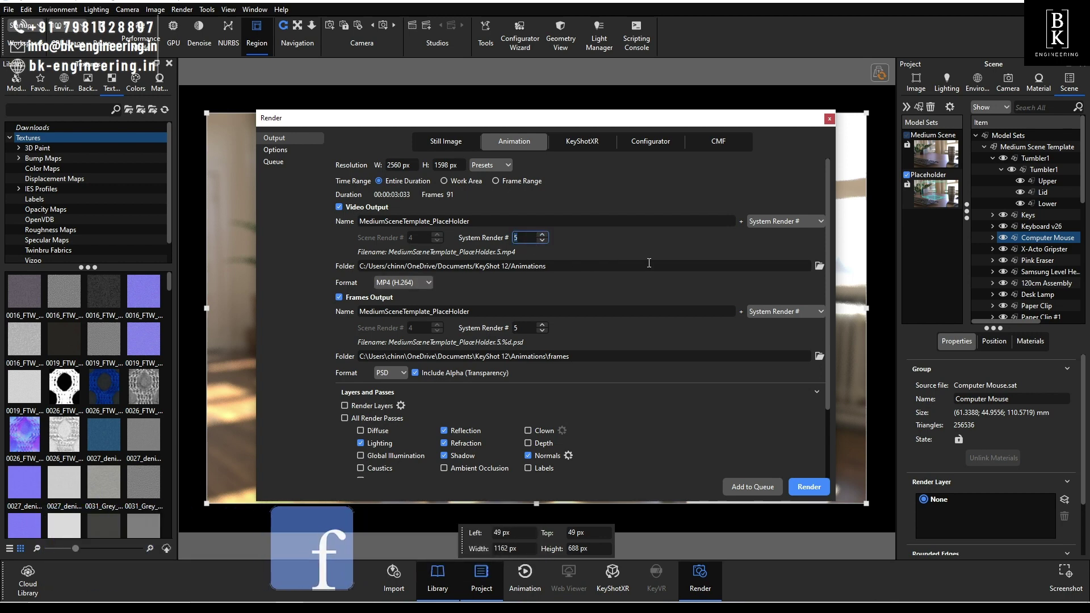
left_click(819, 266)
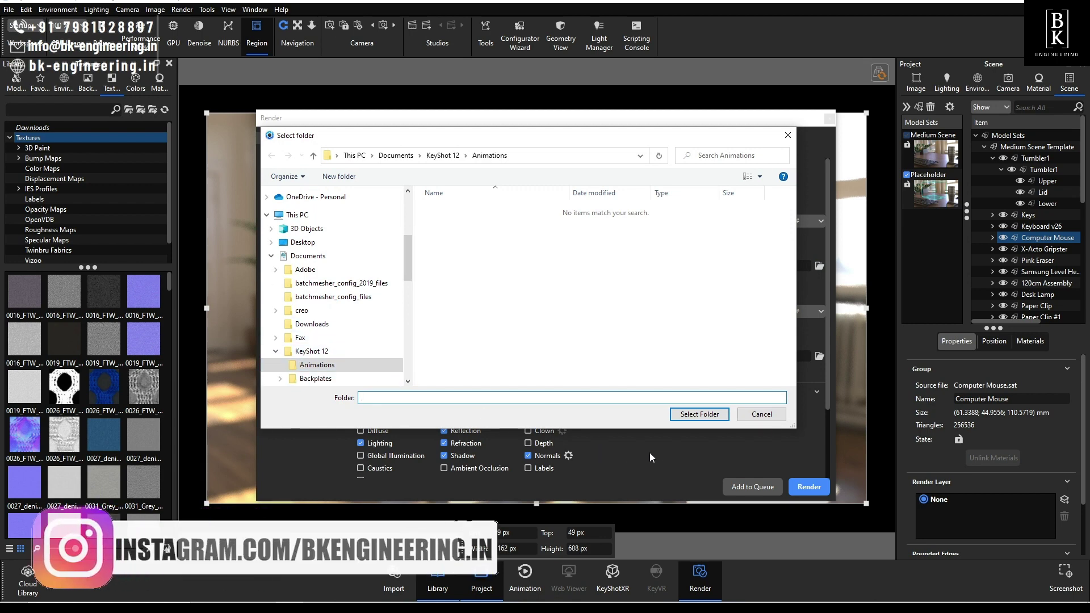
Confirm the KeyShot 12 Animations folder for the video and keep MP4 (H.264) format
left_click(694, 415)
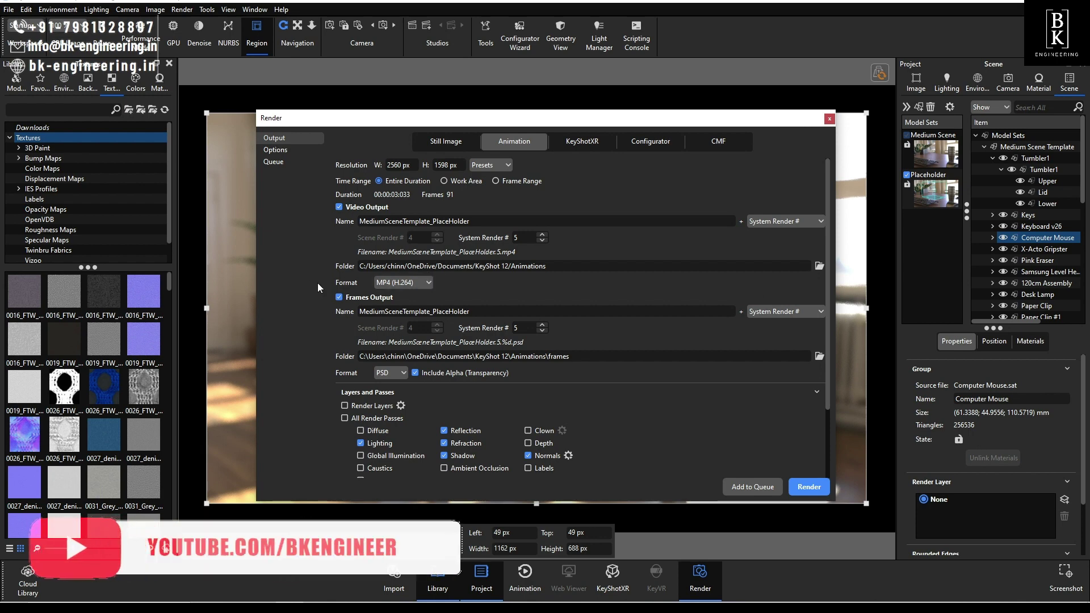
left_click(425, 283)
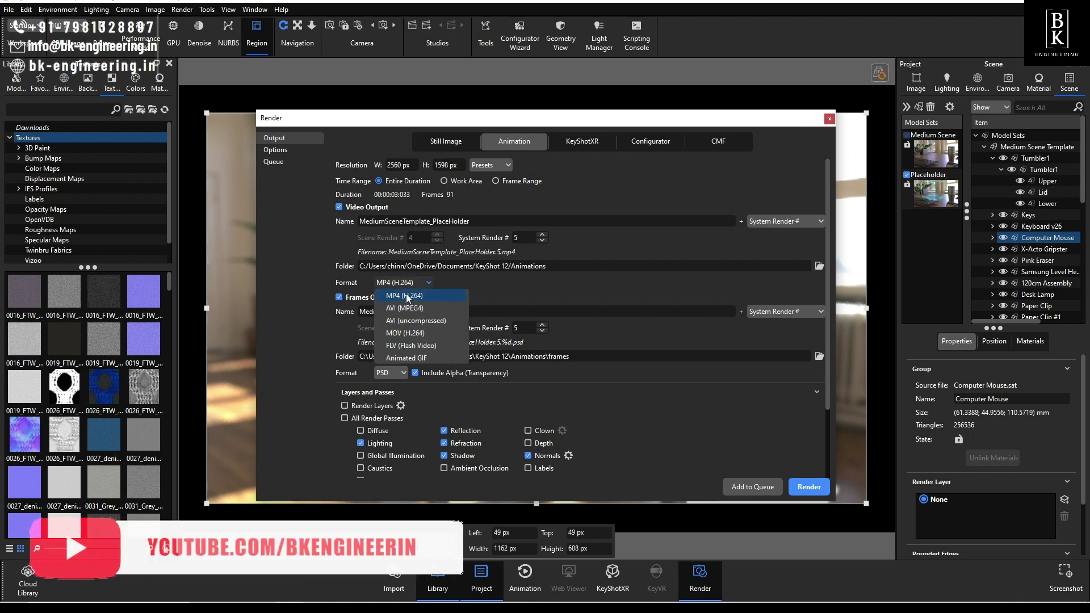
left_click(407, 296)
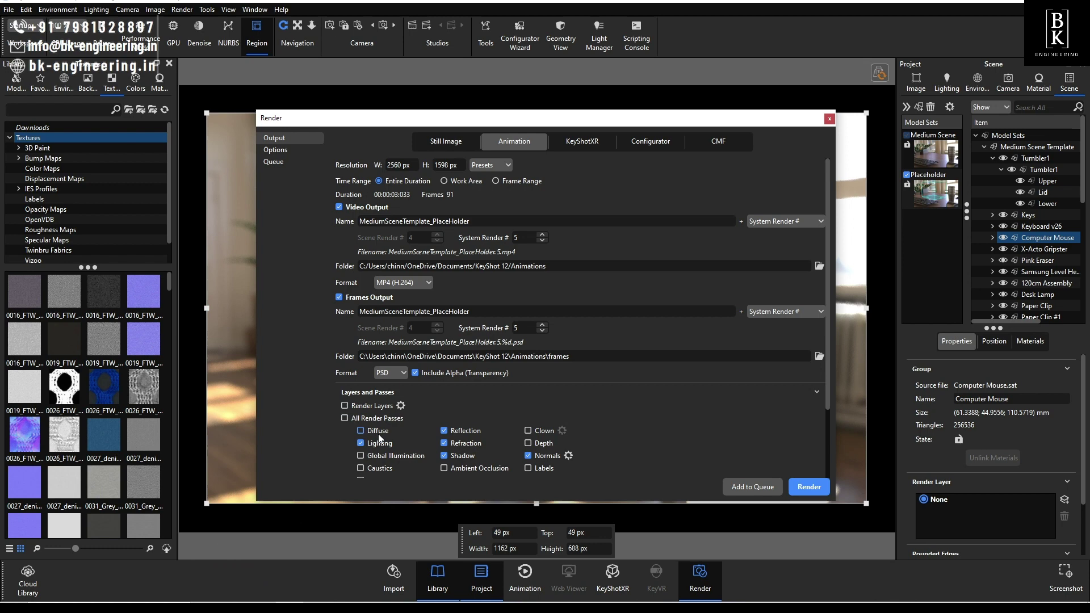
scroll(379, 438, "down", 2)
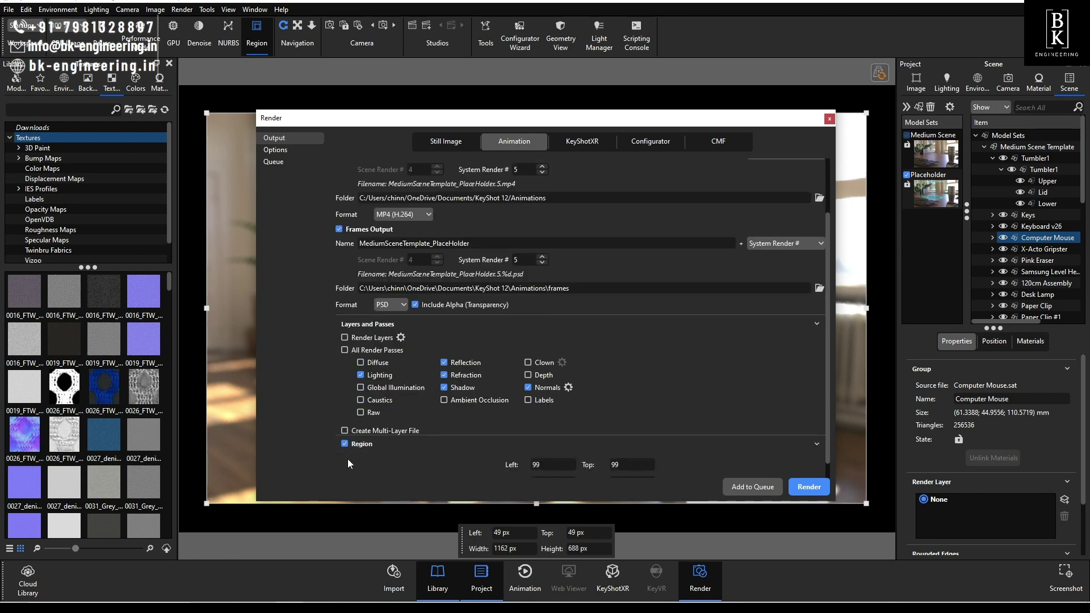
scroll(512, 354, "up", 1)
scroll(403, 393, "up", 1)
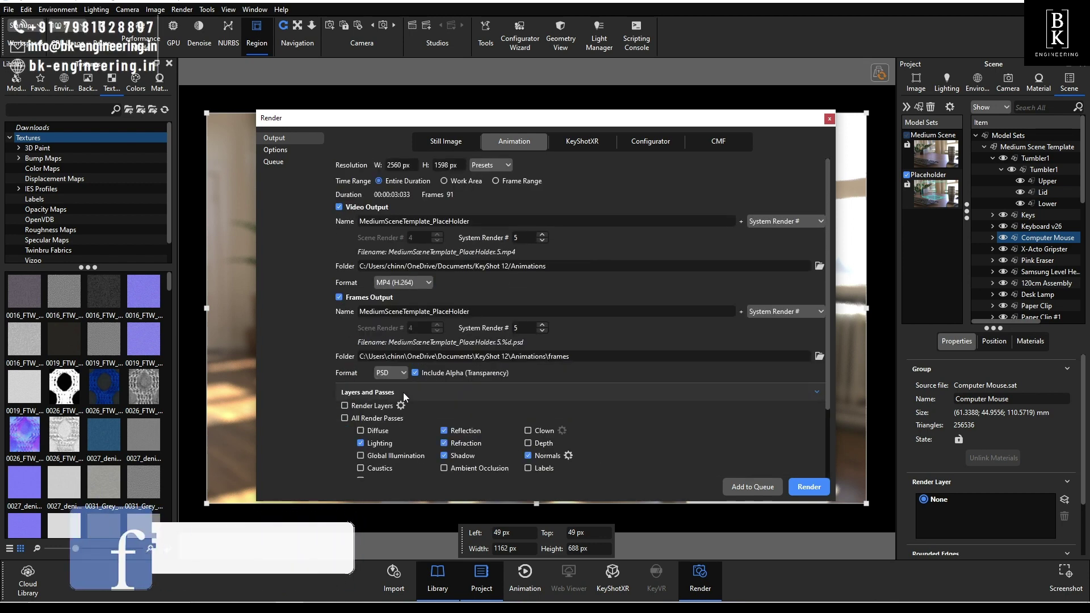
On the Still Image Options page, try Background mode, then return Mode to Default
left_click(446, 141)
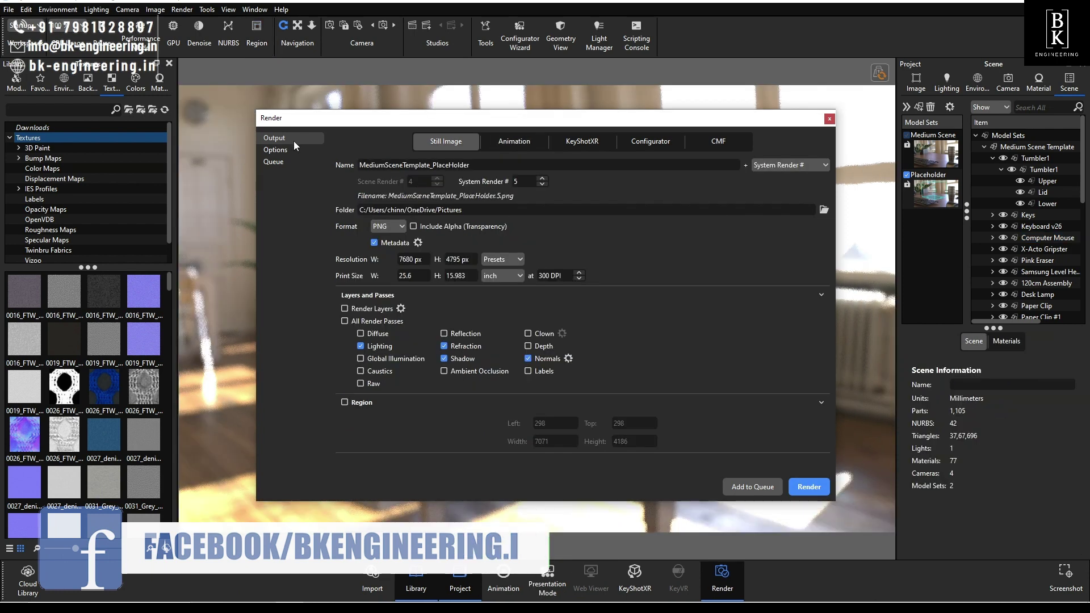
left_click(285, 149)
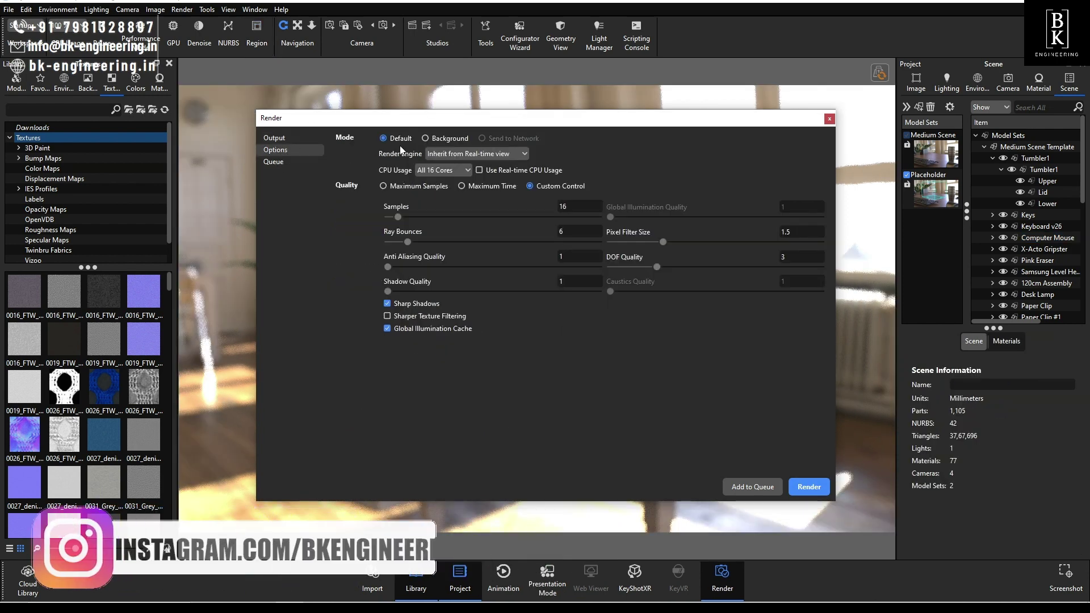
left_click(426, 139)
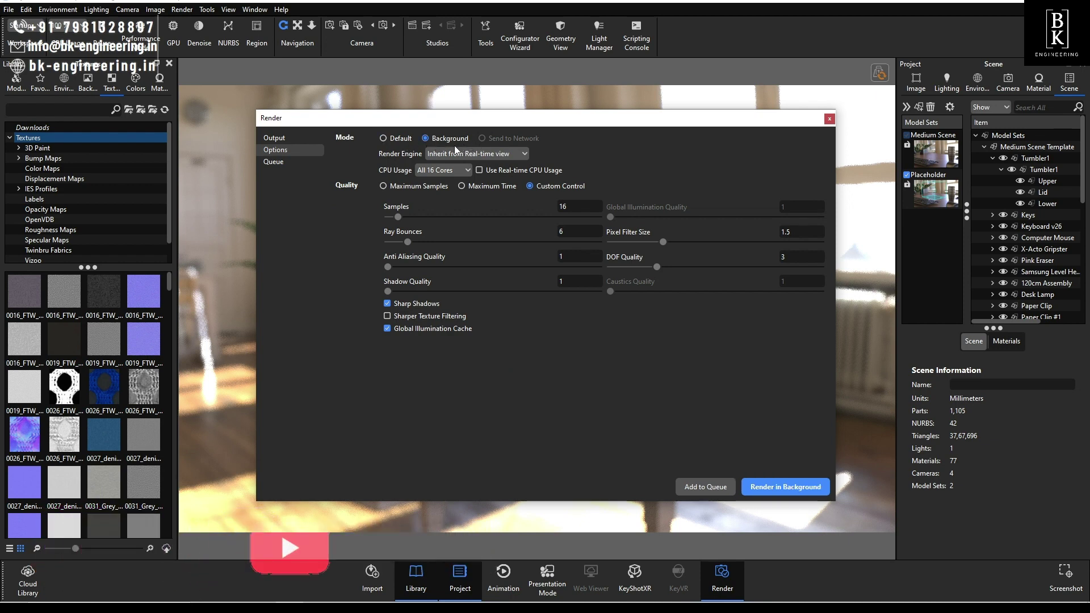
left_click(384, 140)
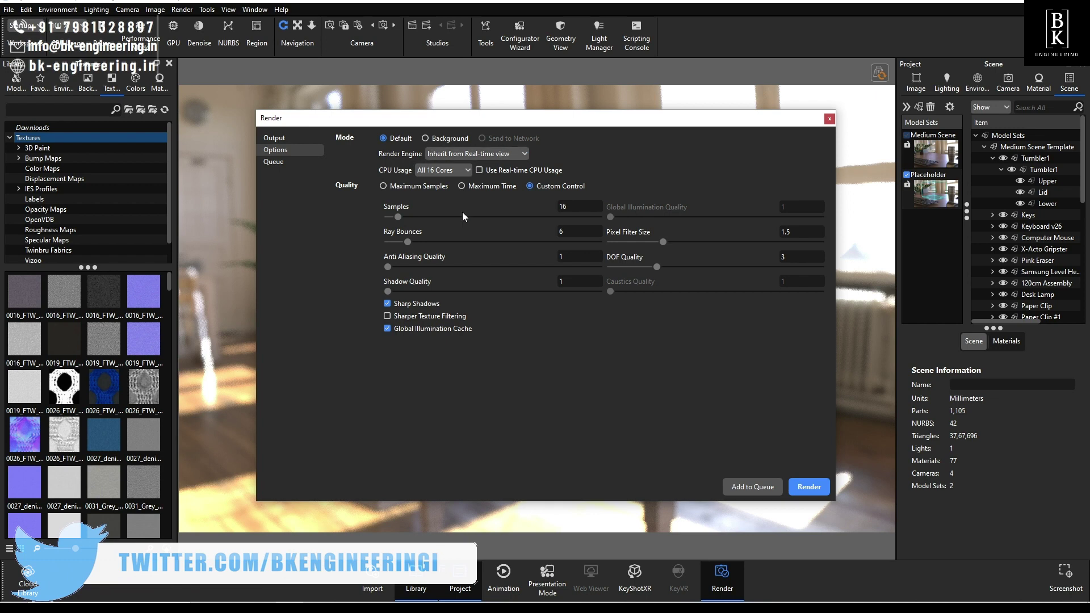
Render in CPU Mode on all 16 cores, with quality capped by a 30-second maximum time
left_click(384, 187)
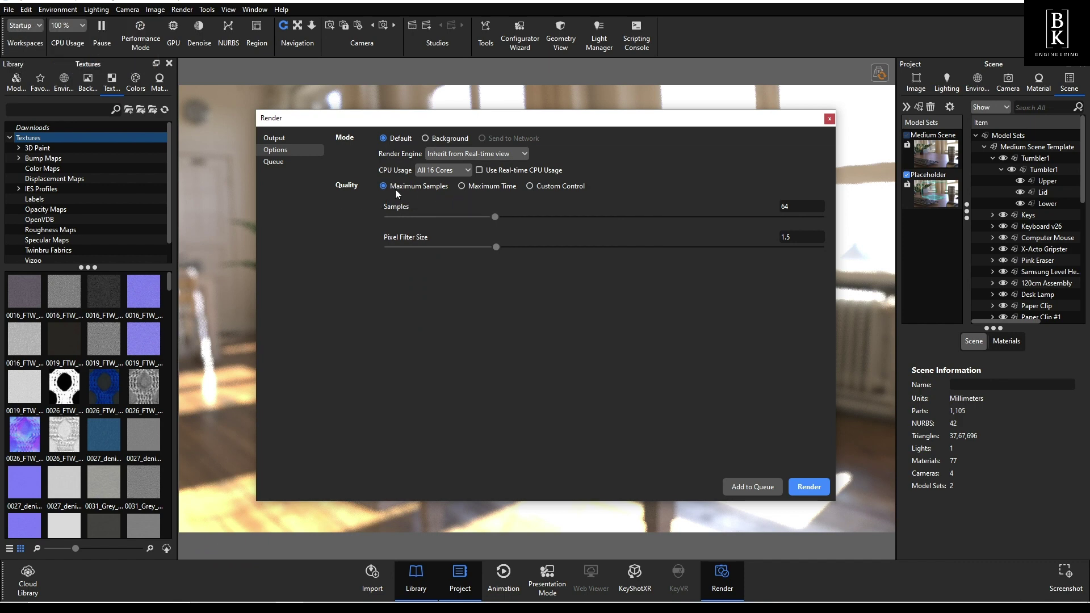
left_click(462, 169)
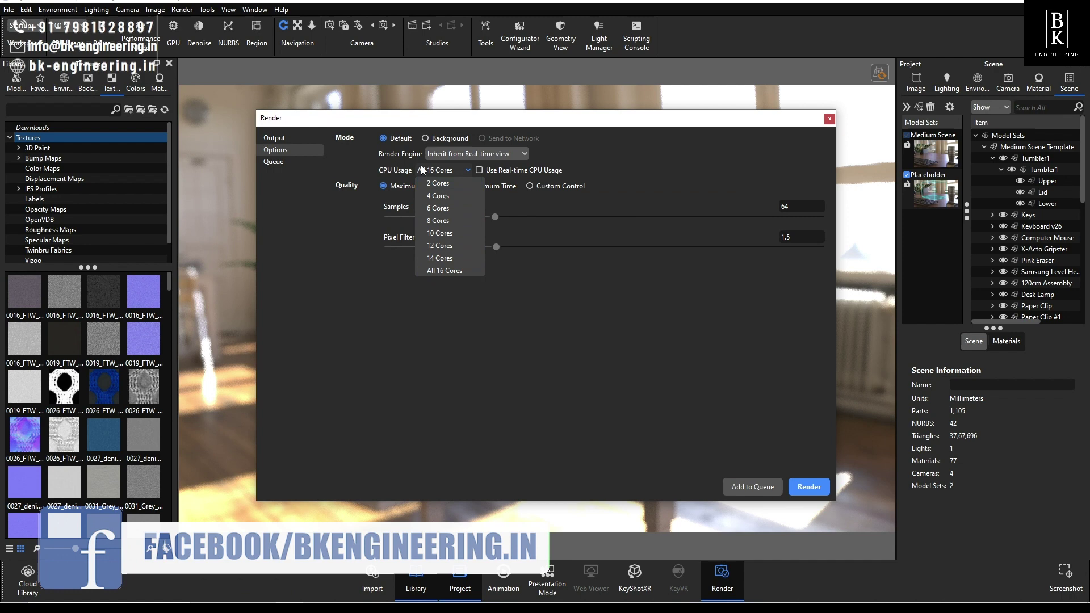
left_click(445, 271)
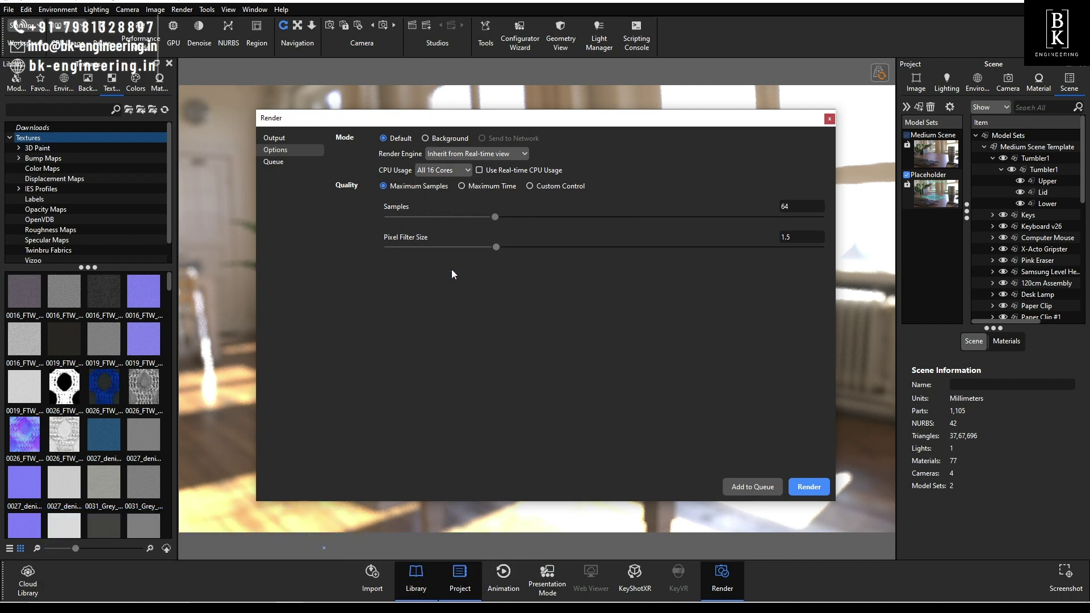
left_click(505, 152)
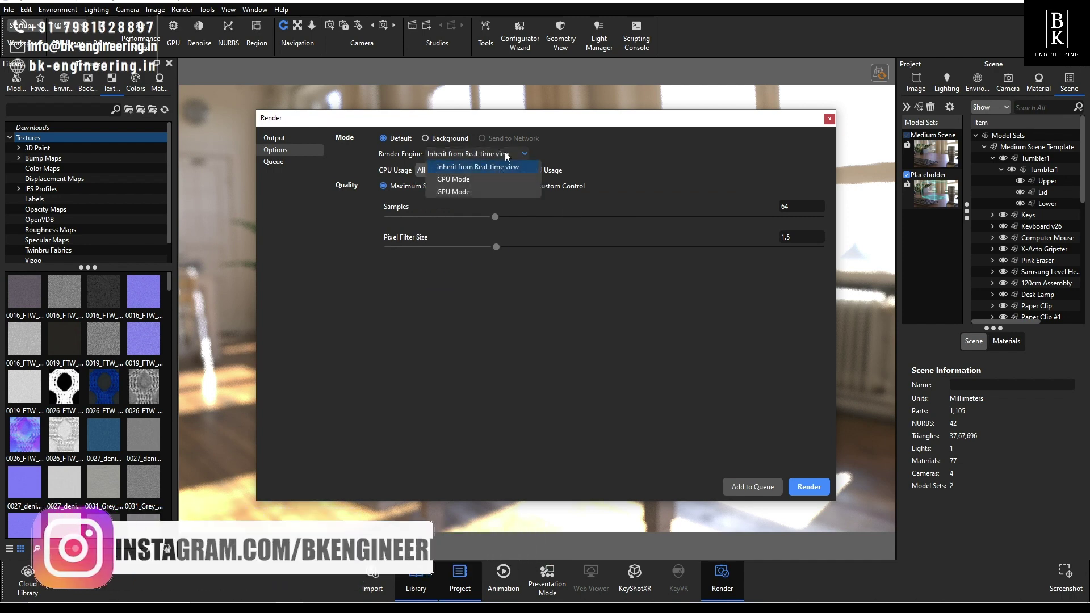
left_click(500, 178)
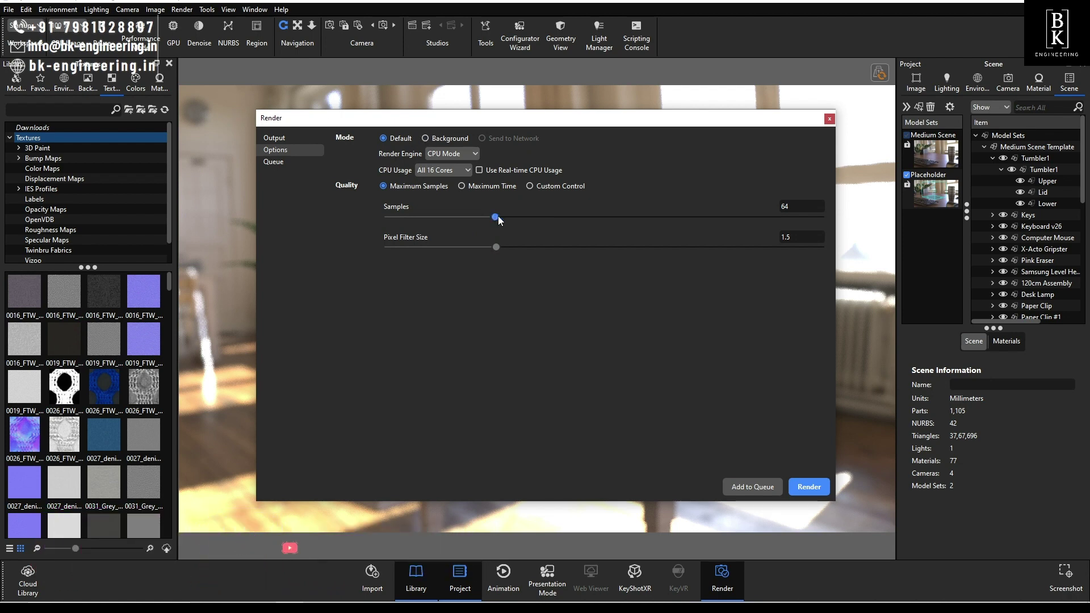
left_click_drag(499, 216, 557, 220)
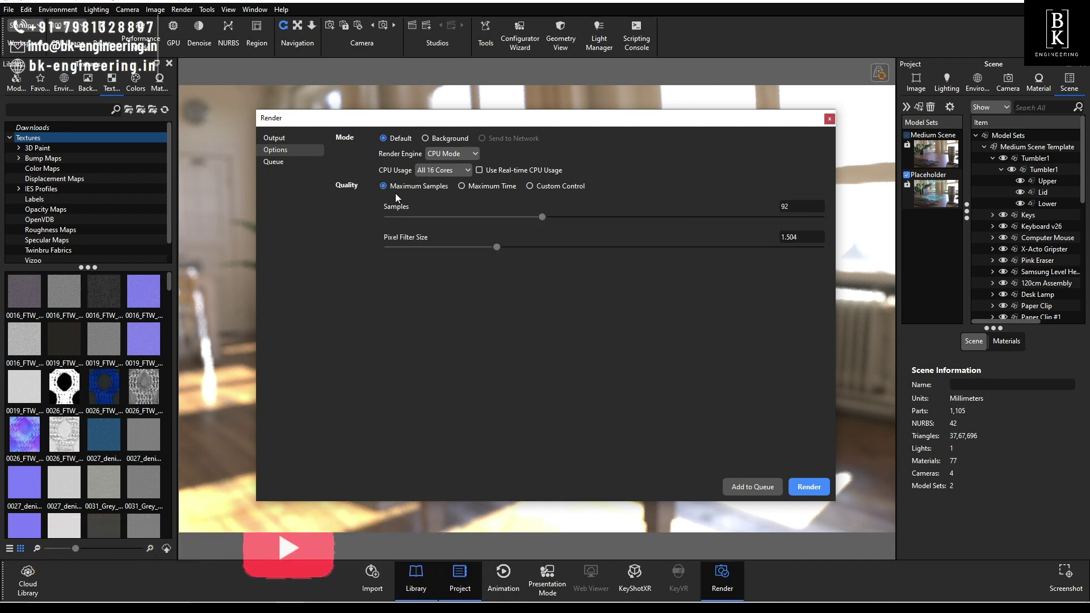
left_click(462, 186)
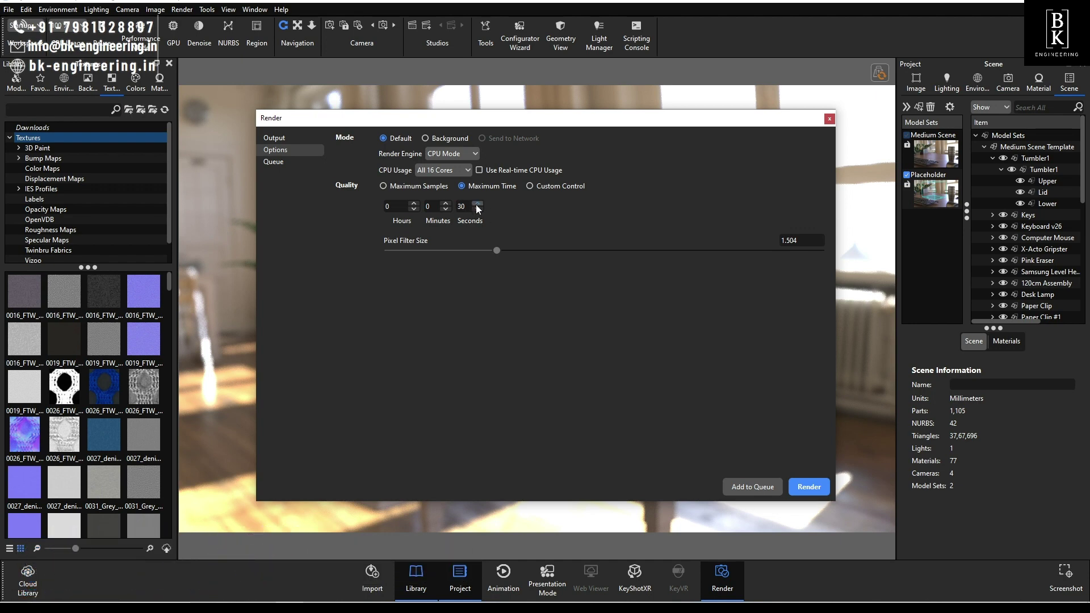
Switch render quality to Custom Control
left_click(529, 186)
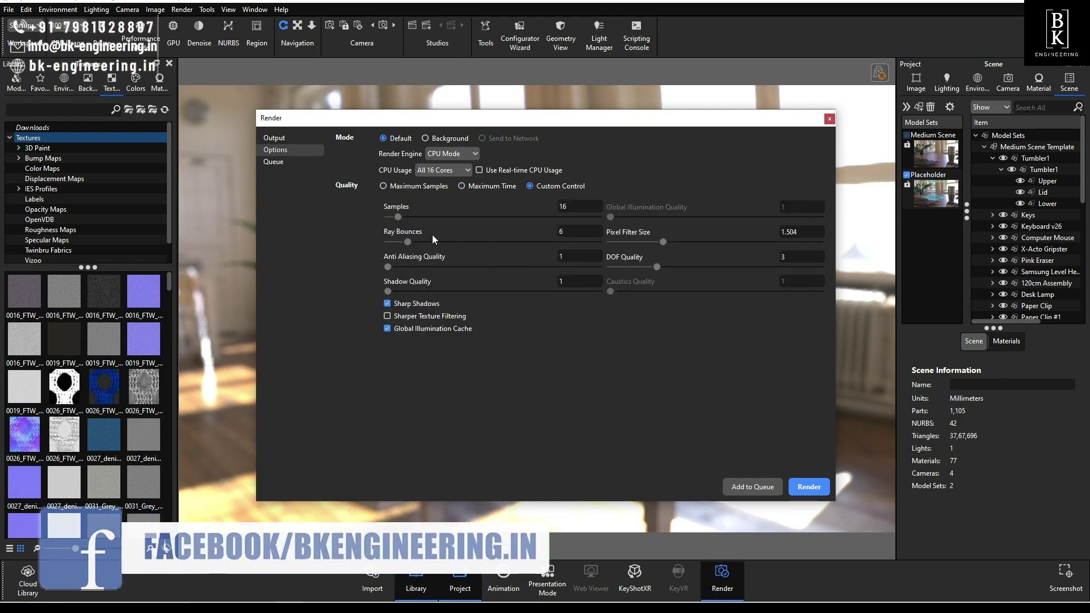
mouse_move(433, 234)
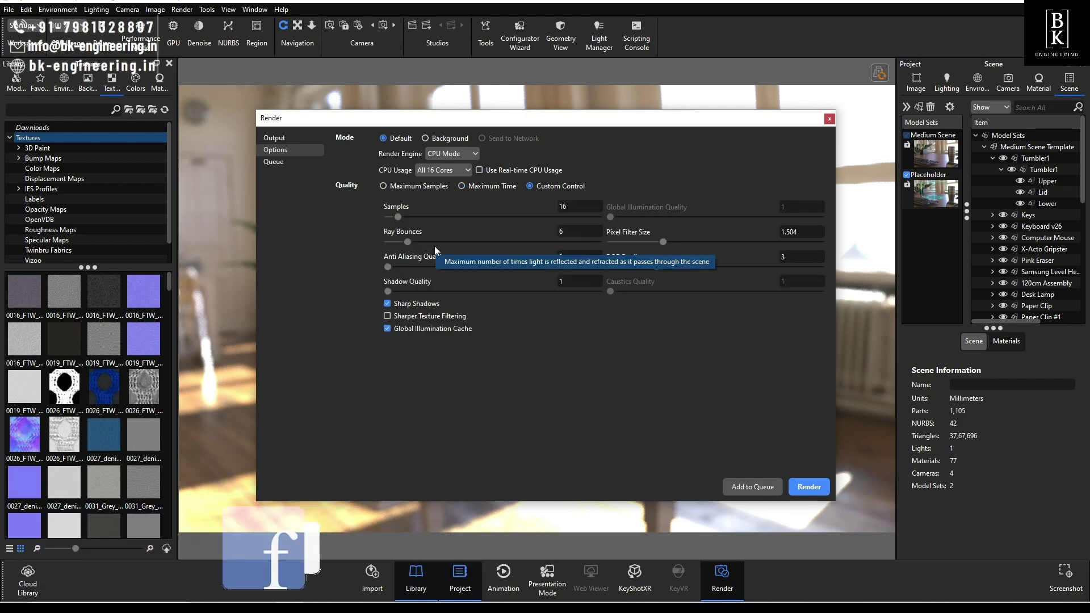
mouse_move(469, 319)
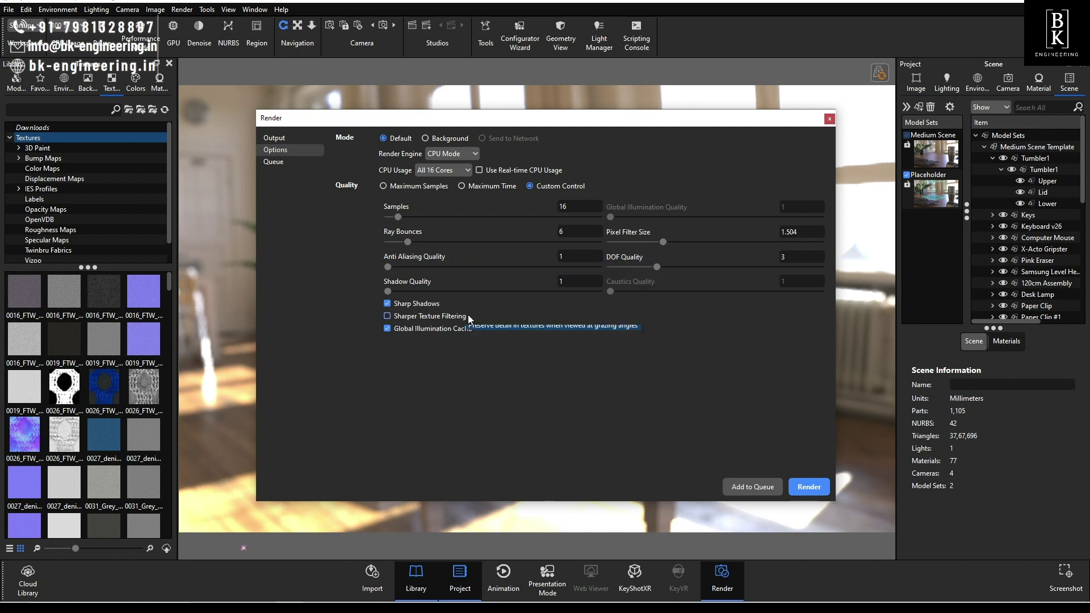
Leave Sharper Texture Filtering off and start rendering the still image
left_click(387, 317)
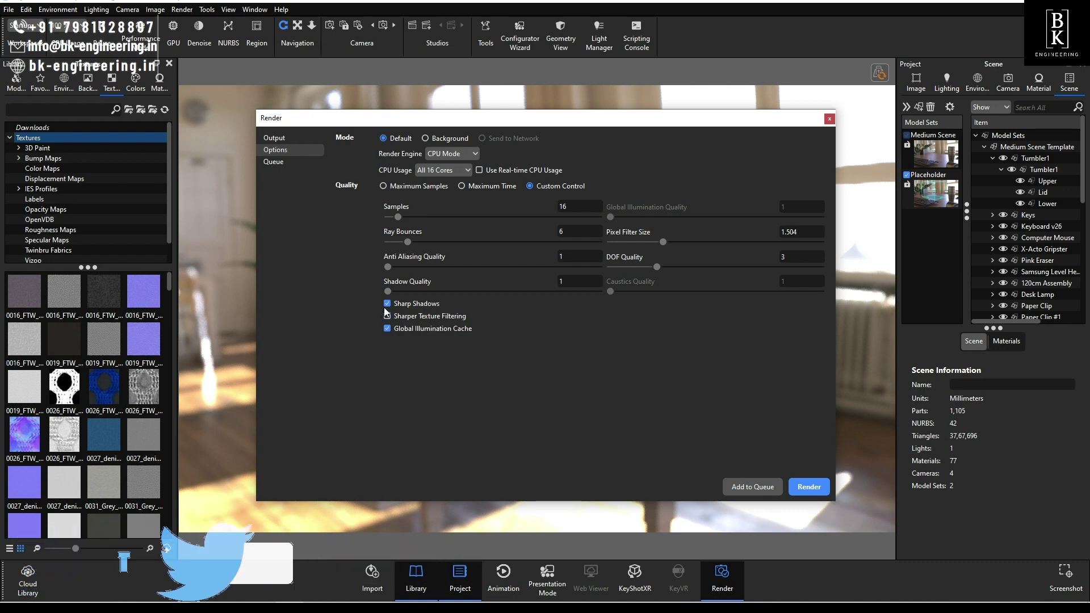
left_click(387, 315)
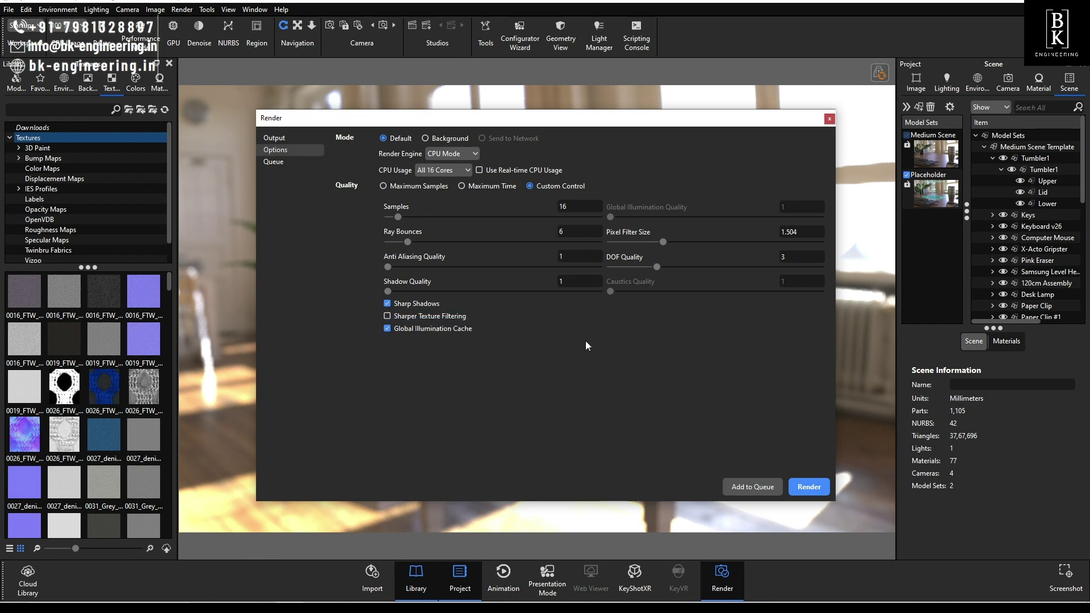
left_click(387, 317)
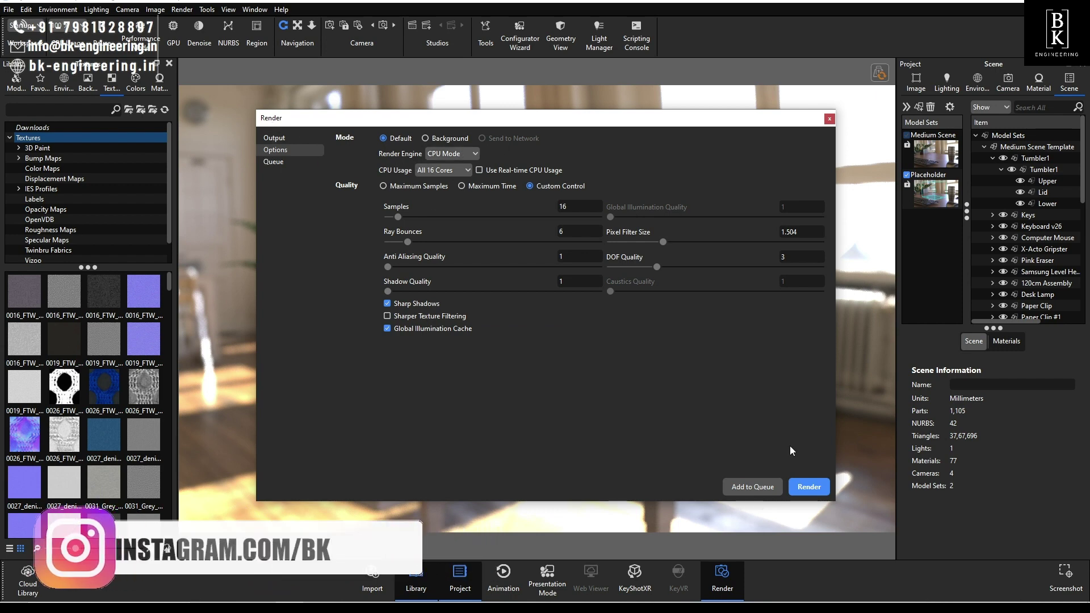
left_click(811, 487)
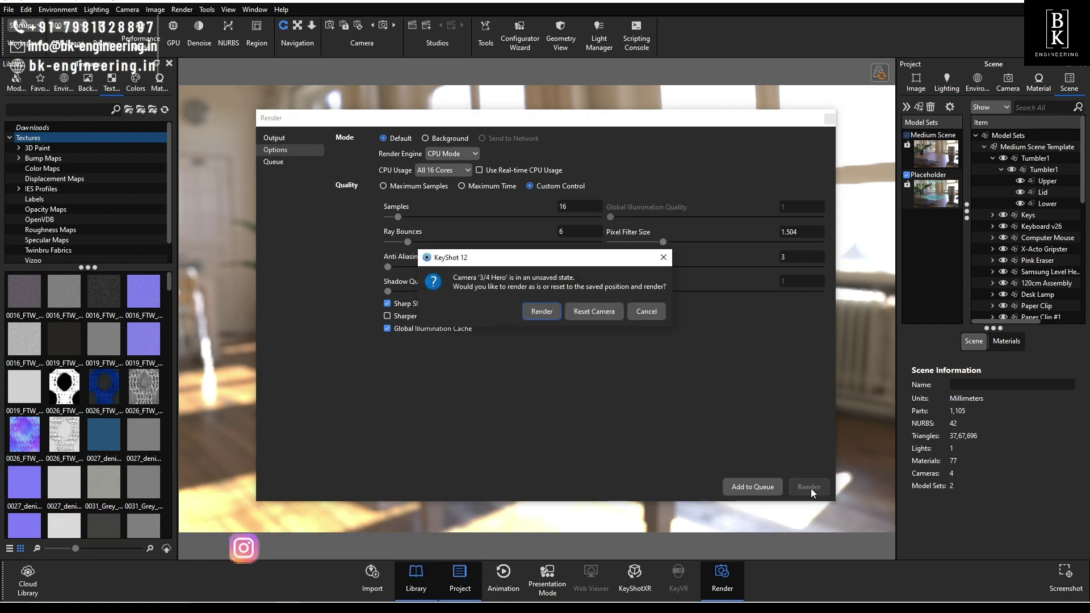
Render with the unsaved '3/4 Hero' camera as is, and move the 7680 × 4795 render window up-left
left_click(541, 312)
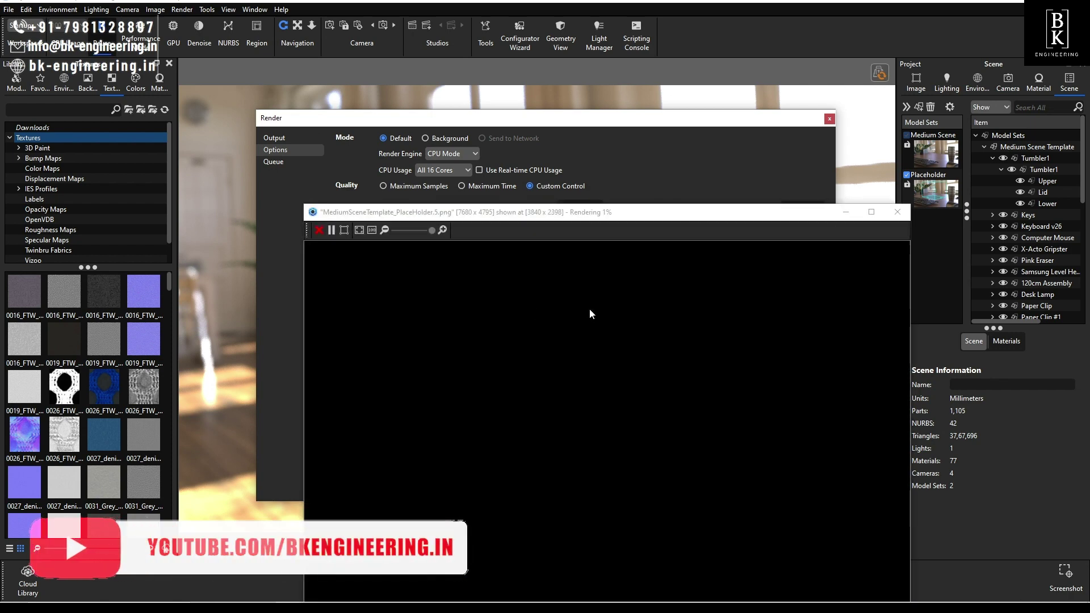
left_click_drag(676, 220, 594, 118)
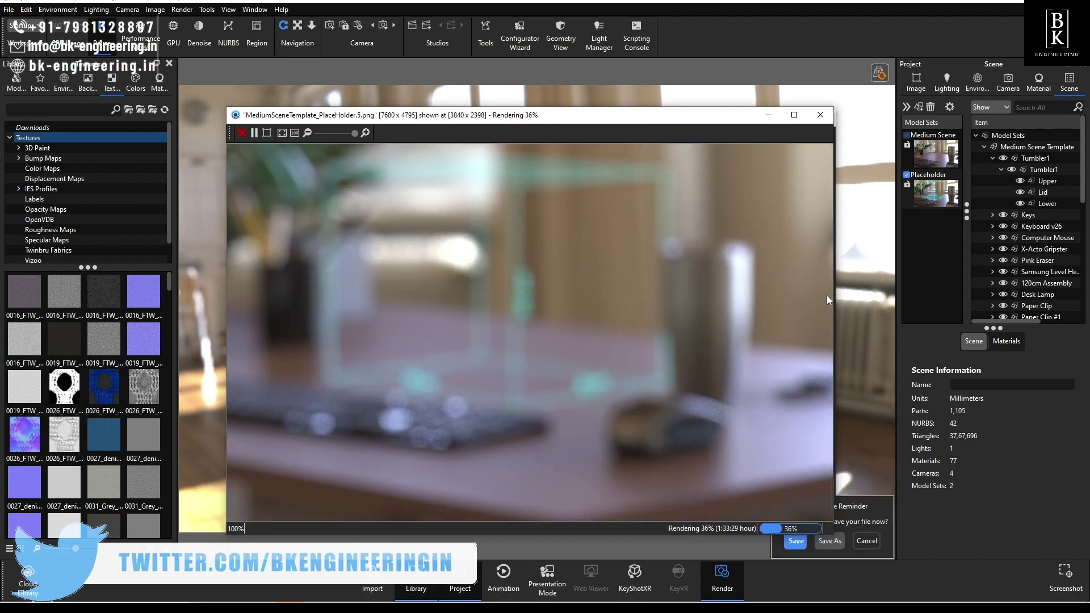
left_click_drag(564, 117, 468, 51)
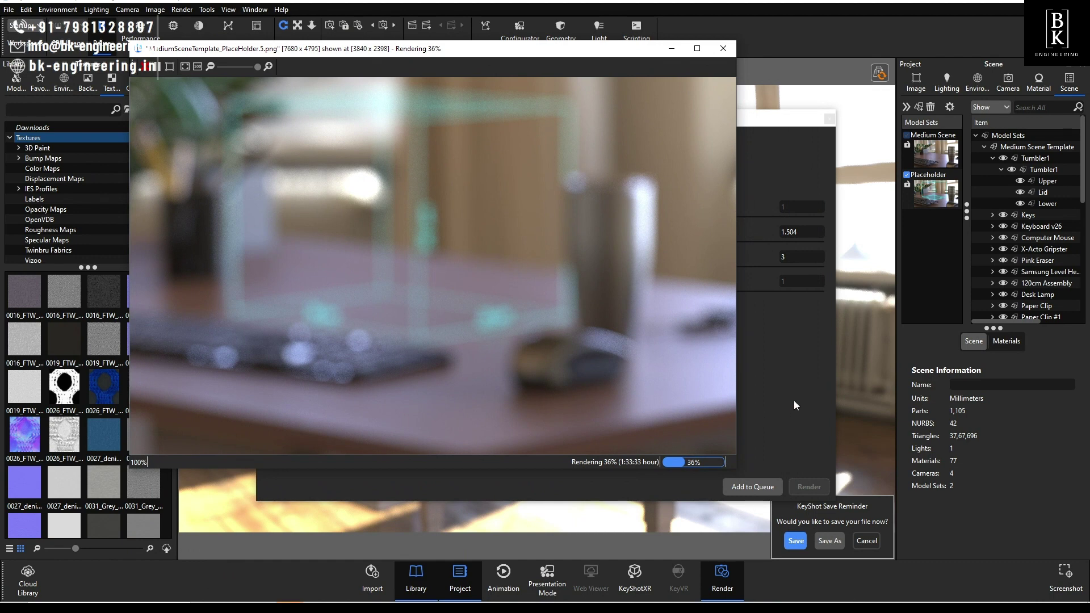